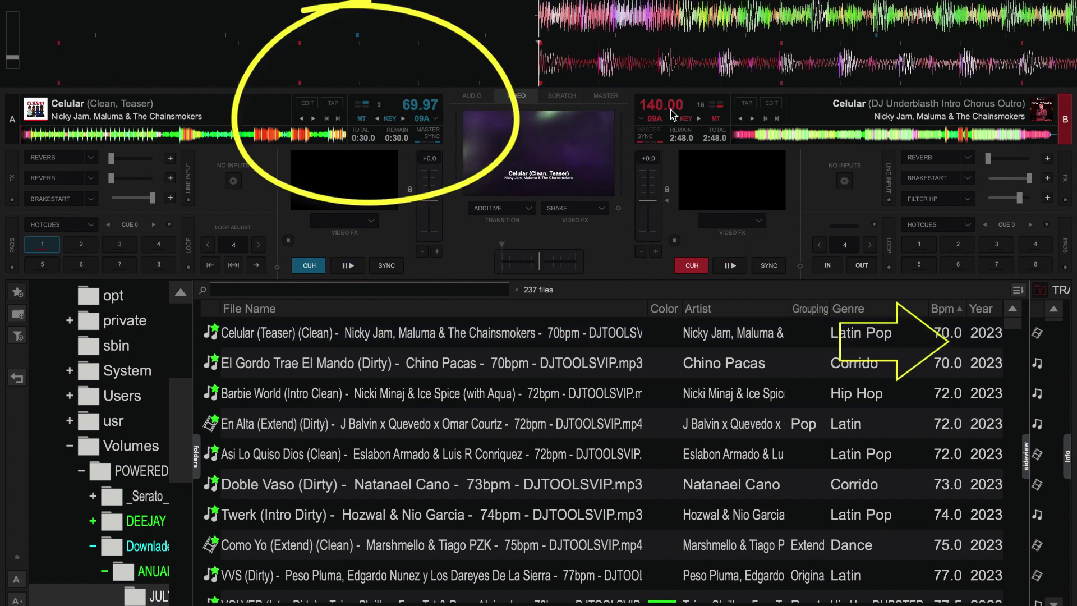
# Step: Double the BPM of the Celular (Clean, Teaser) track on deck A to 139.93 in the Tag Editor
pyautogui.moveTo(661, 115)
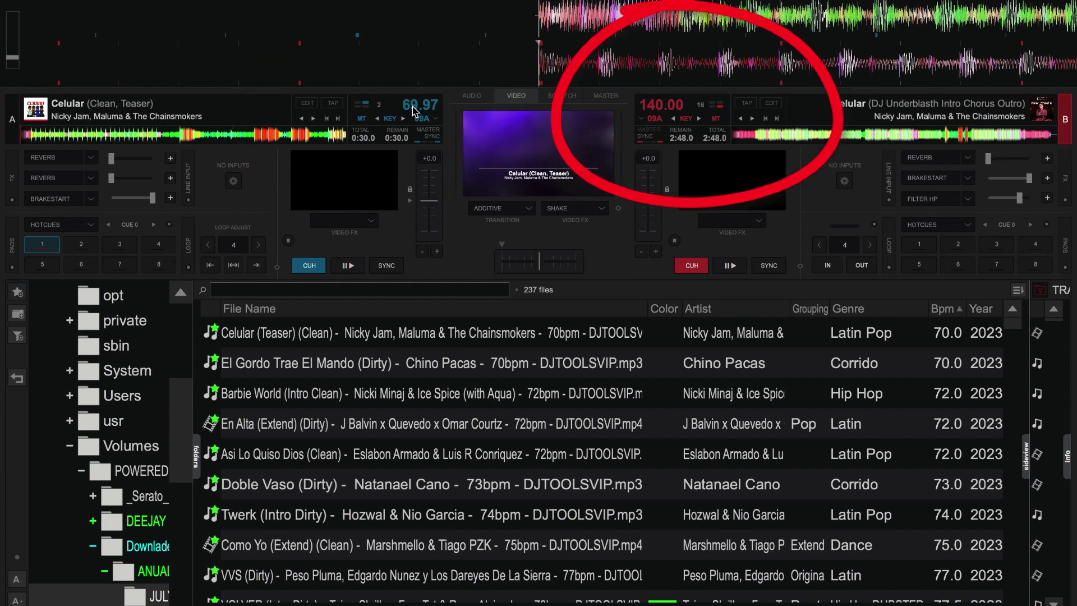
pyautogui.click(35, 109)
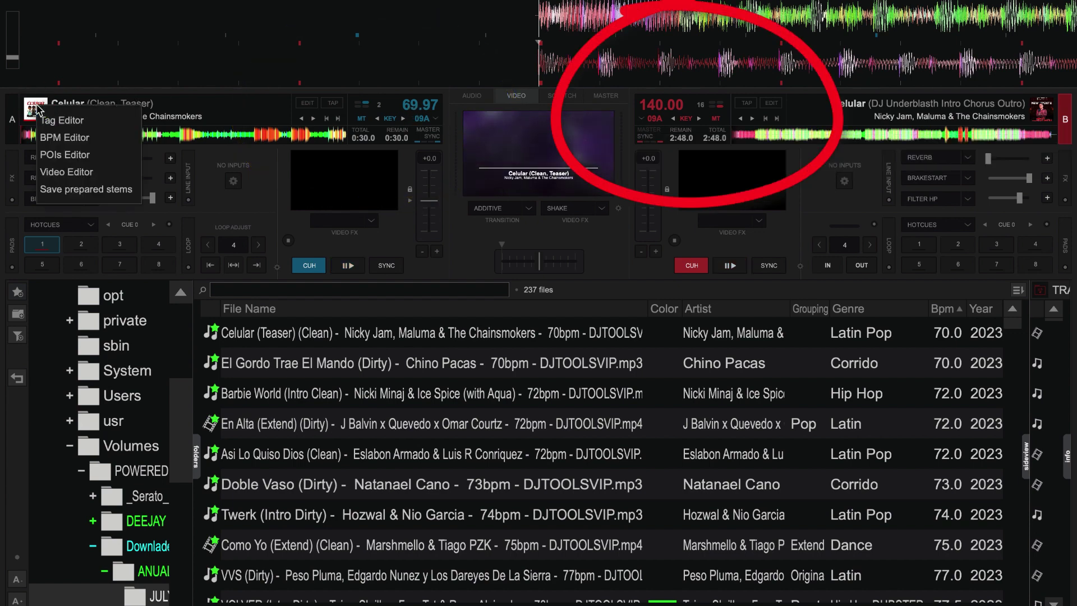
pyautogui.press('Escape')
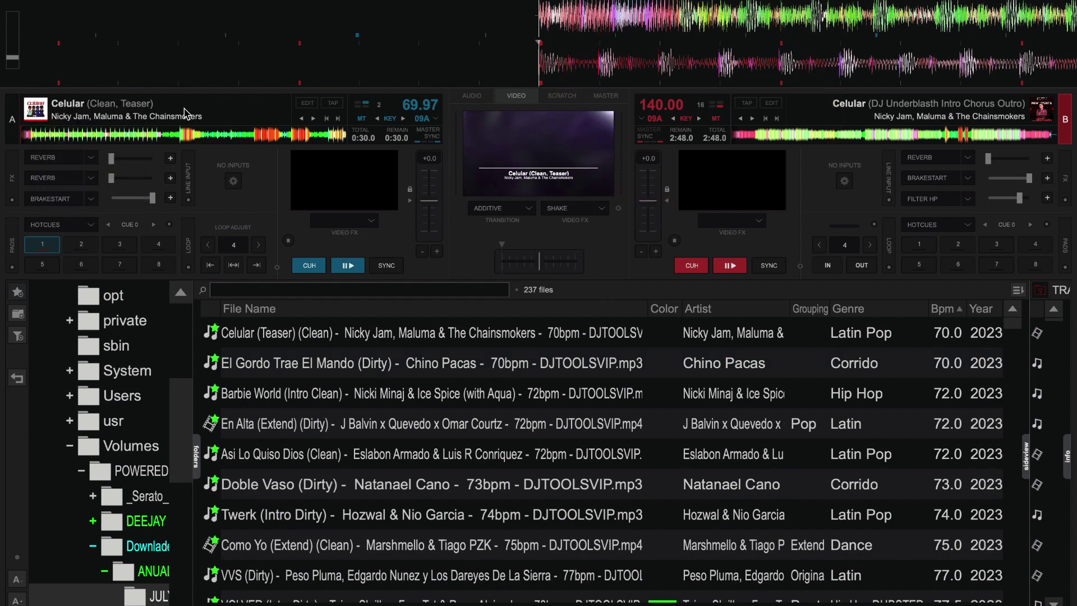
pyautogui.click(36, 108)
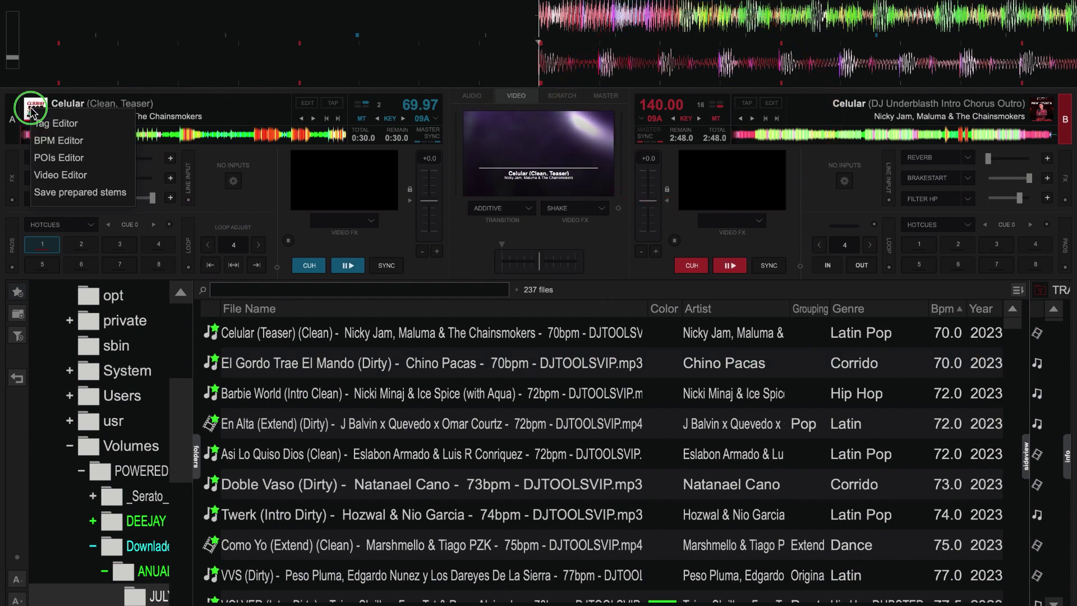
pyautogui.click(64, 124)
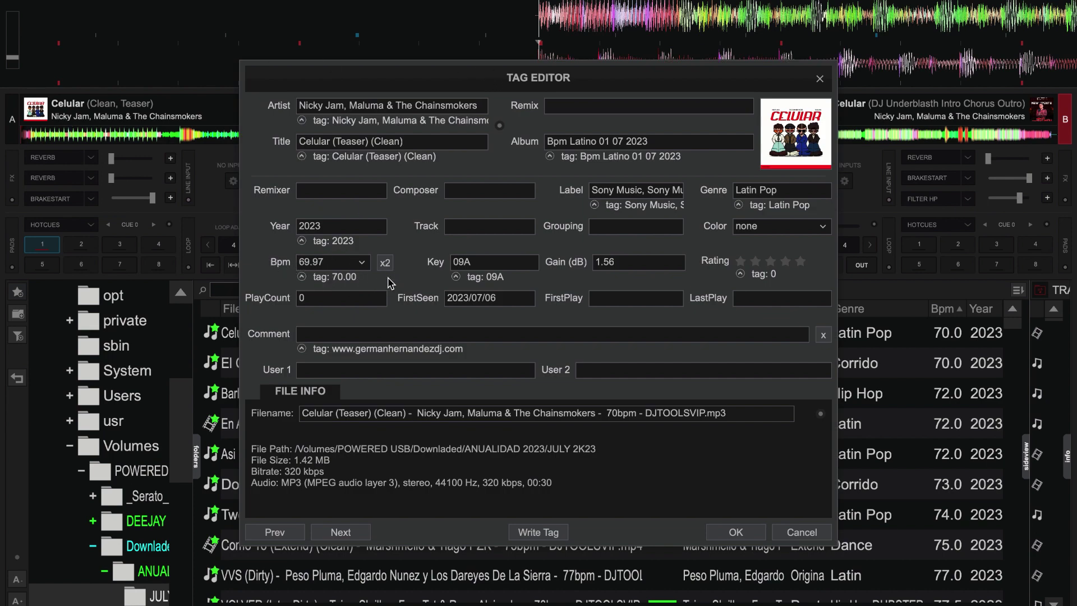
pyautogui.click(368, 265)
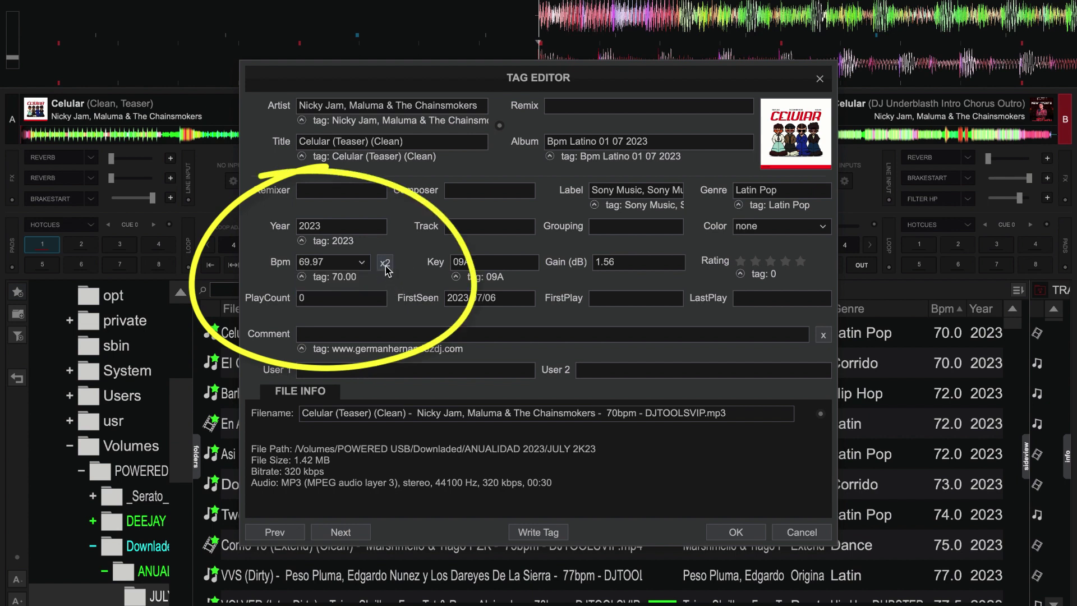
pyautogui.click(385, 264)
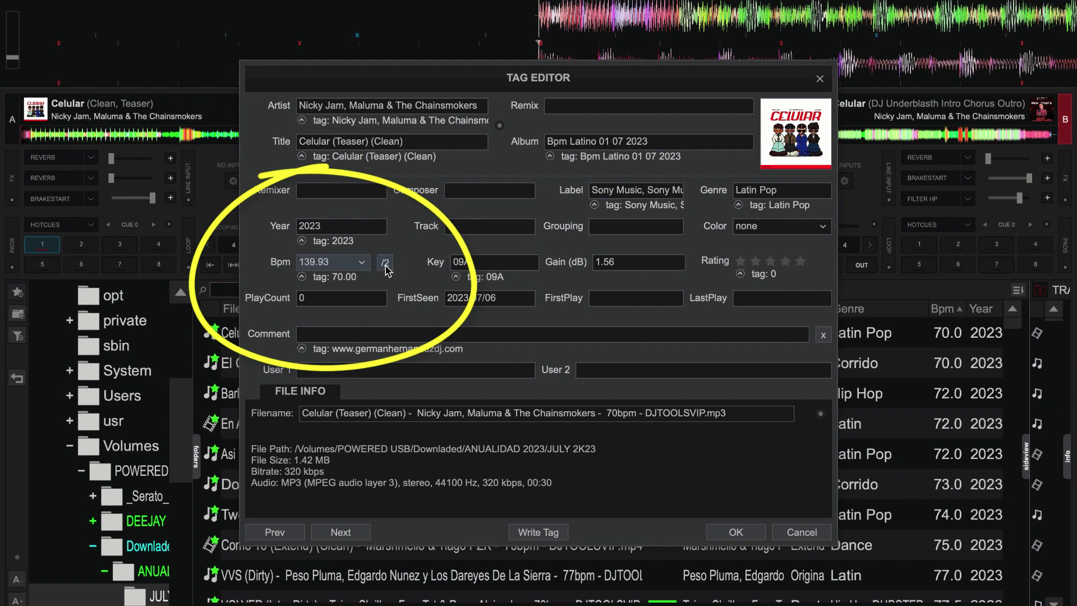
pyautogui.click(819, 79)
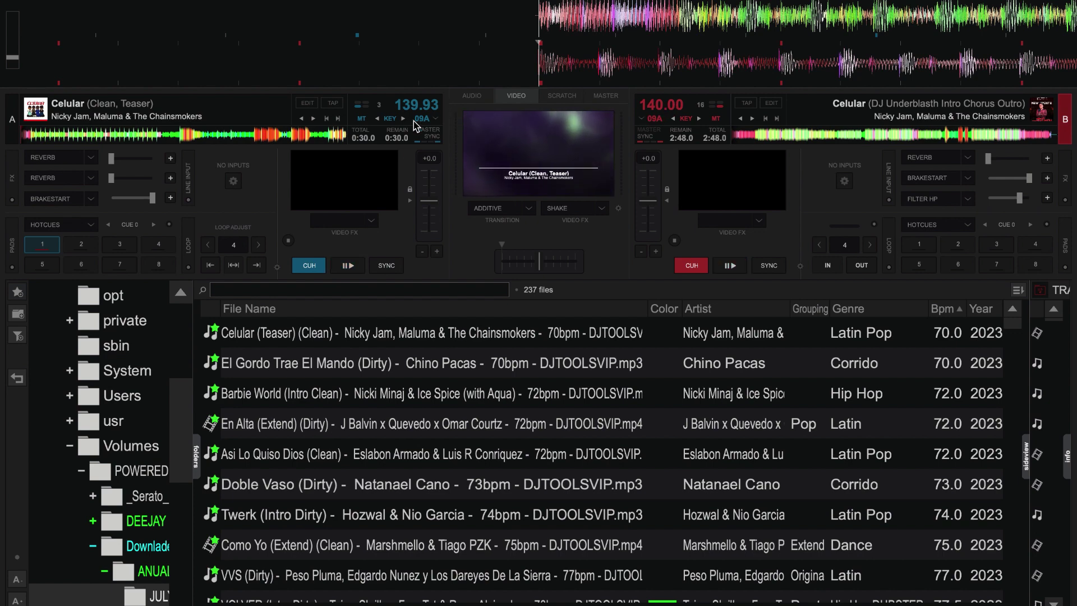
# Step: Reopen the deck A track's tags and halve its BPM back to 69.97
pyautogui.click(35, 108)
pyautogui.click(56, 121)
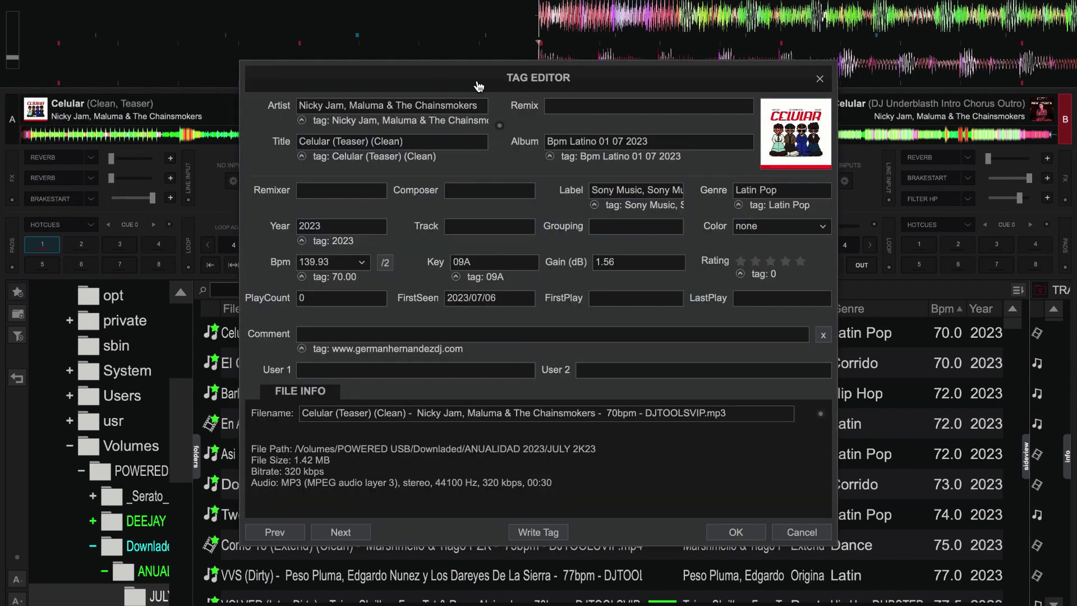
pyautogui.click(385, 263)
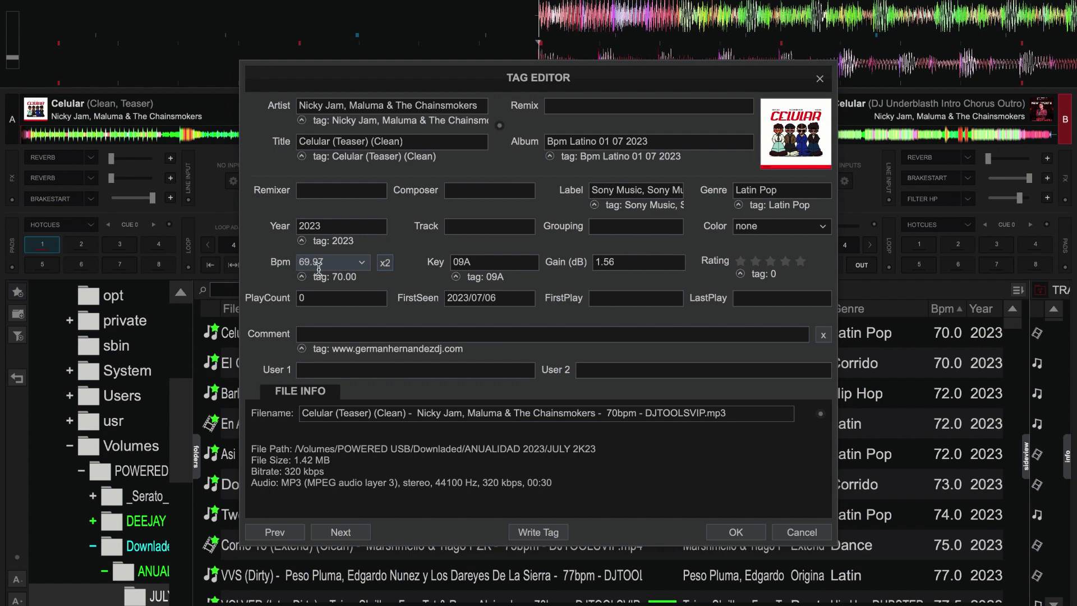
pyautogui.click(820, 80)
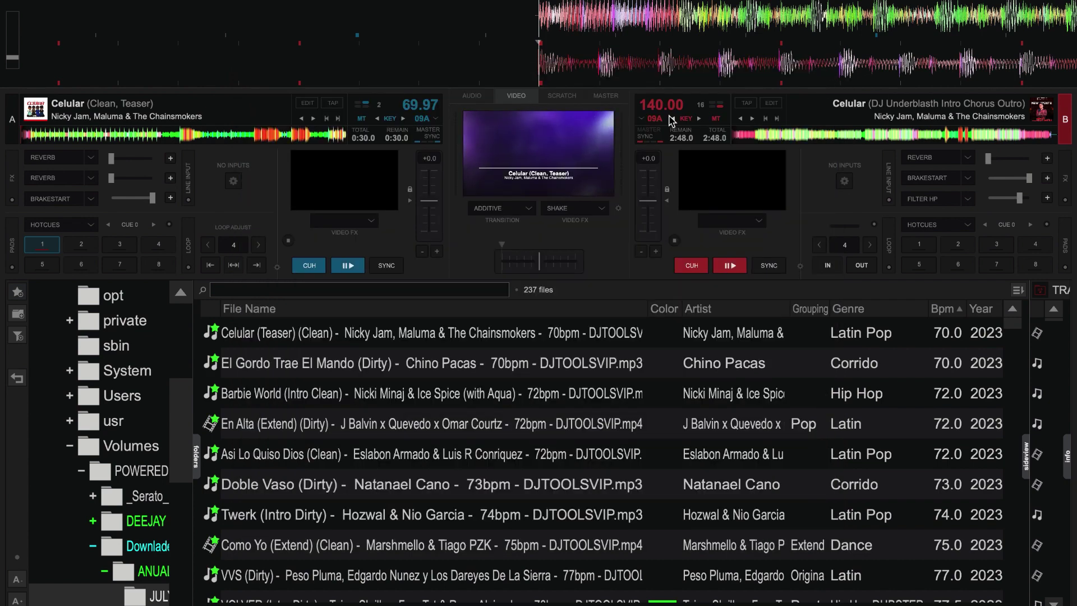
# Step: Halve the BPM of the Celular (DJ Underblasth Intro Chorus Outro) track on deck B to 70.00 in the Tag Editor
pyautogui.click(1036, 108)
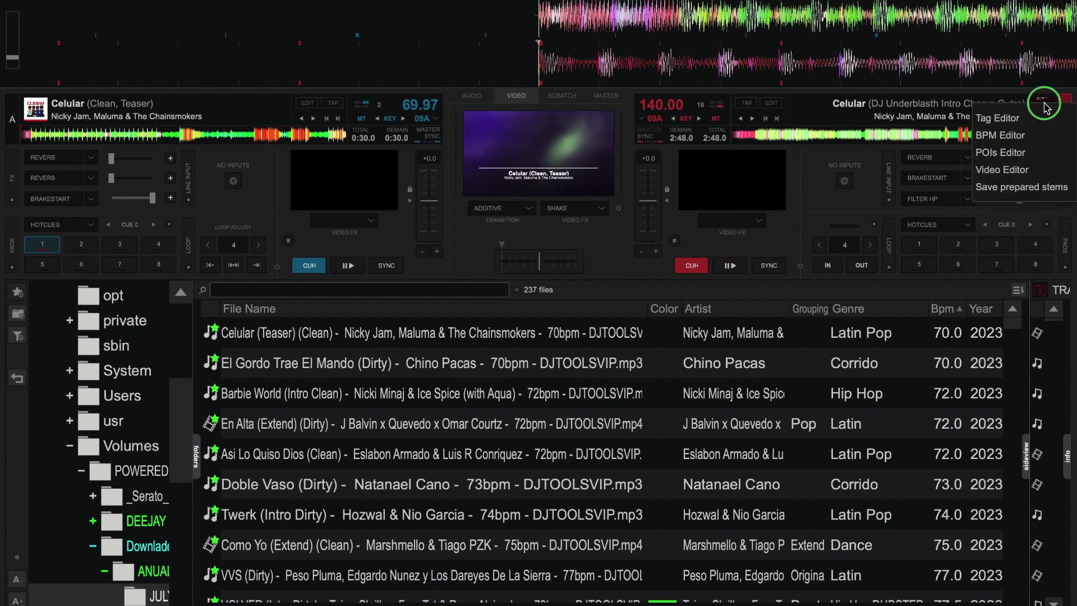
pyautogui.click(1001, 120)
pyautogui.click(386, 264)
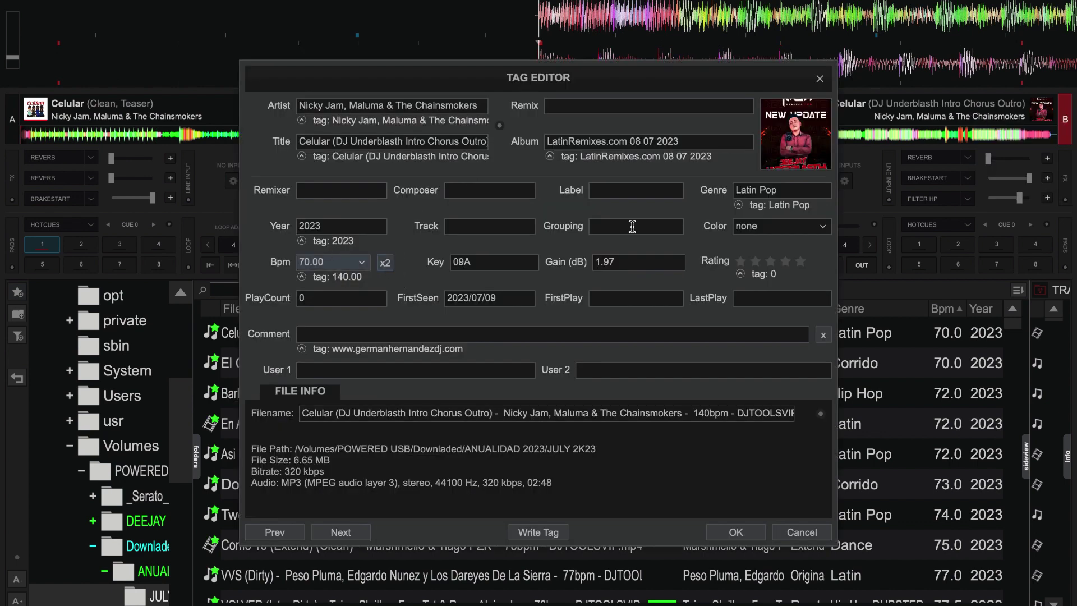
pyautogui.click(820, 78)
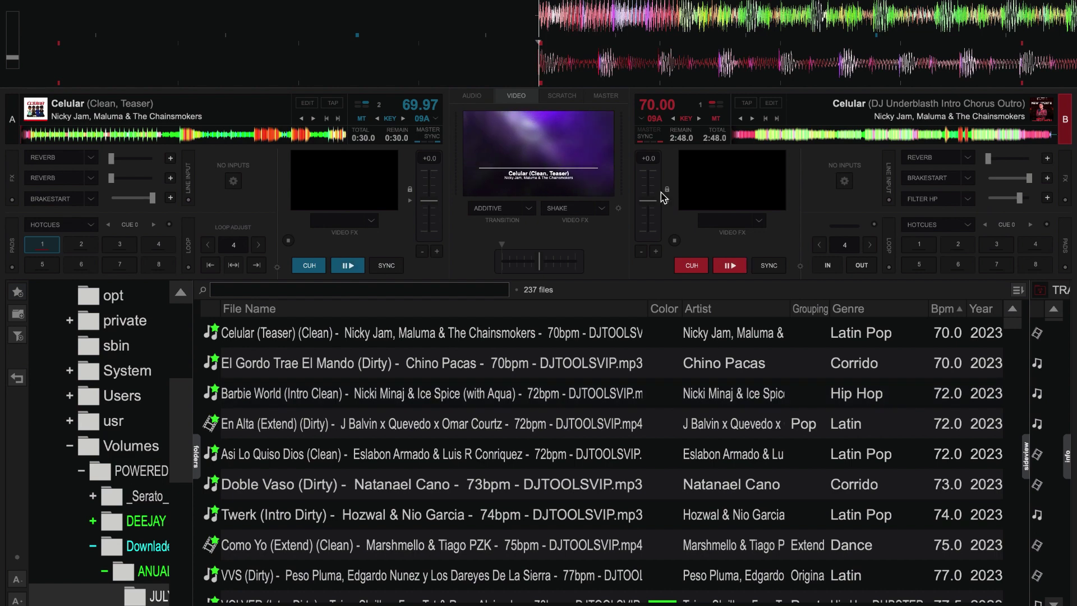
# Step: Reopen the deck B track's tags and double its BPM back to 140.00
pyautogui.click(1044, 105)
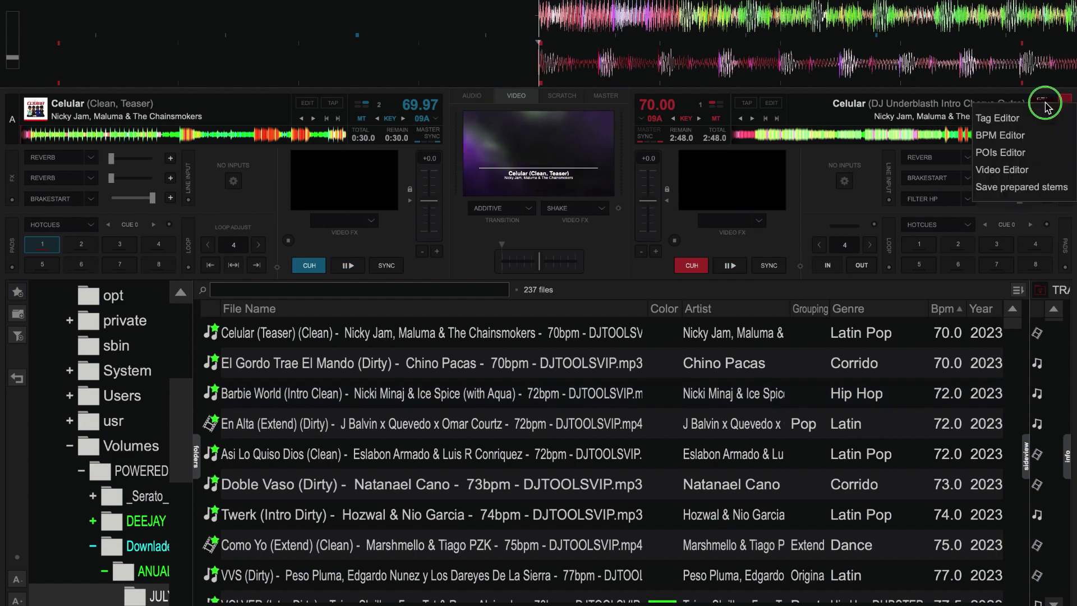
pyautogui.click(1021, 118)
pyautogui.click(385, 262)
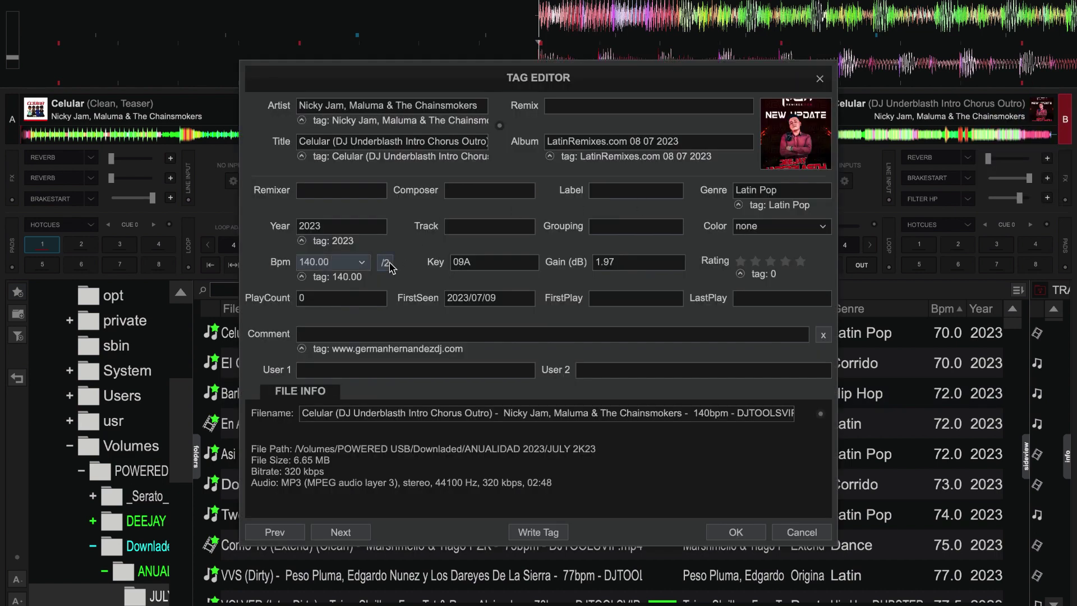
pyautogui.click(819, 78)
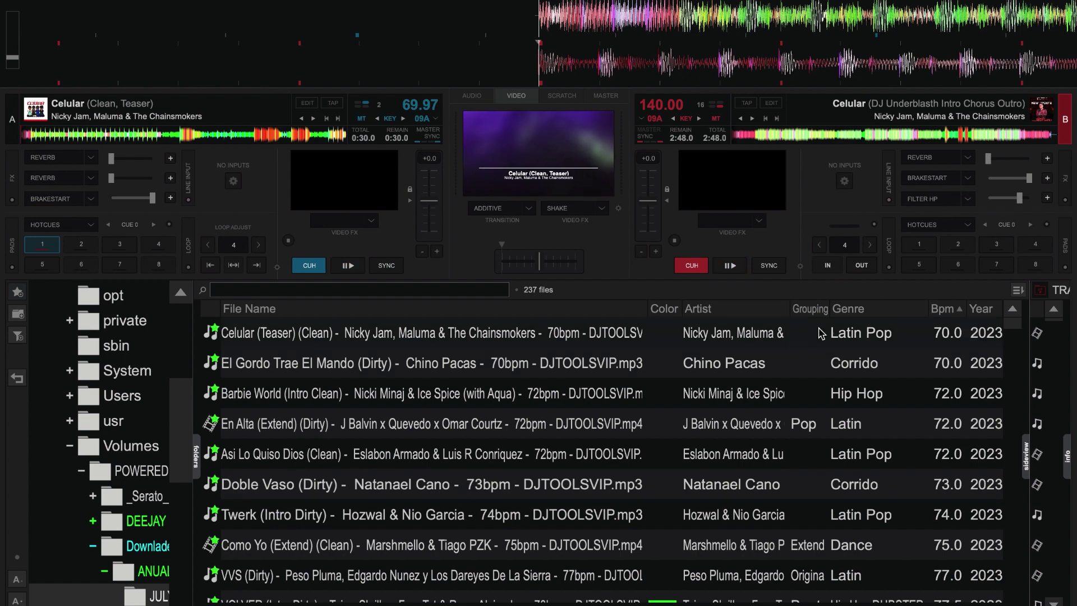
# Step: Look through the BPM-sorted track list, comparing the BPM values of tracks in different genres
pyautogui.scroll(-3, 811, 393)
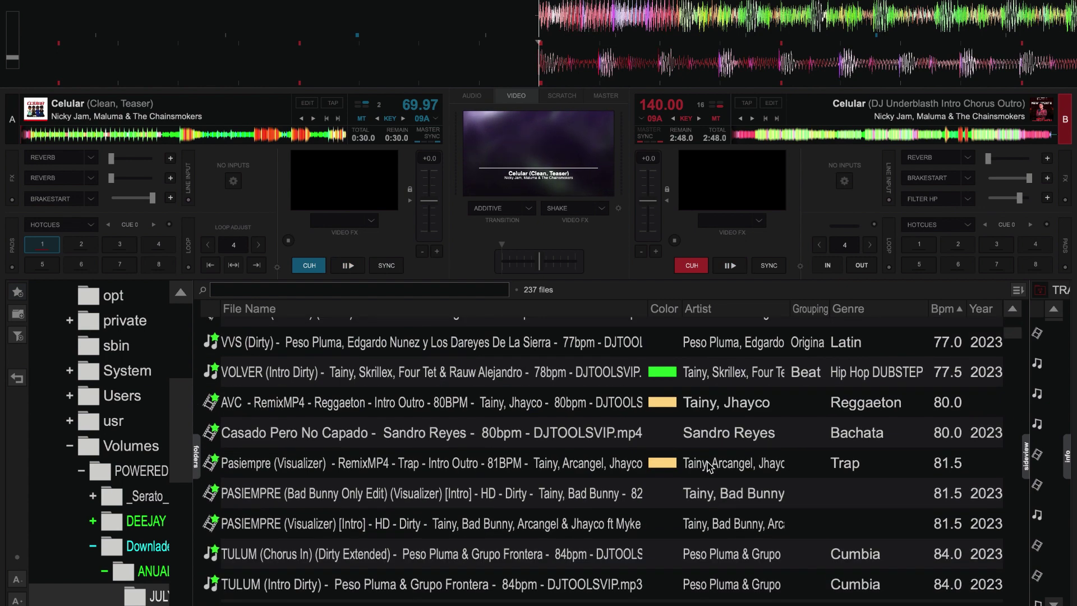
pyautogui.press('space')
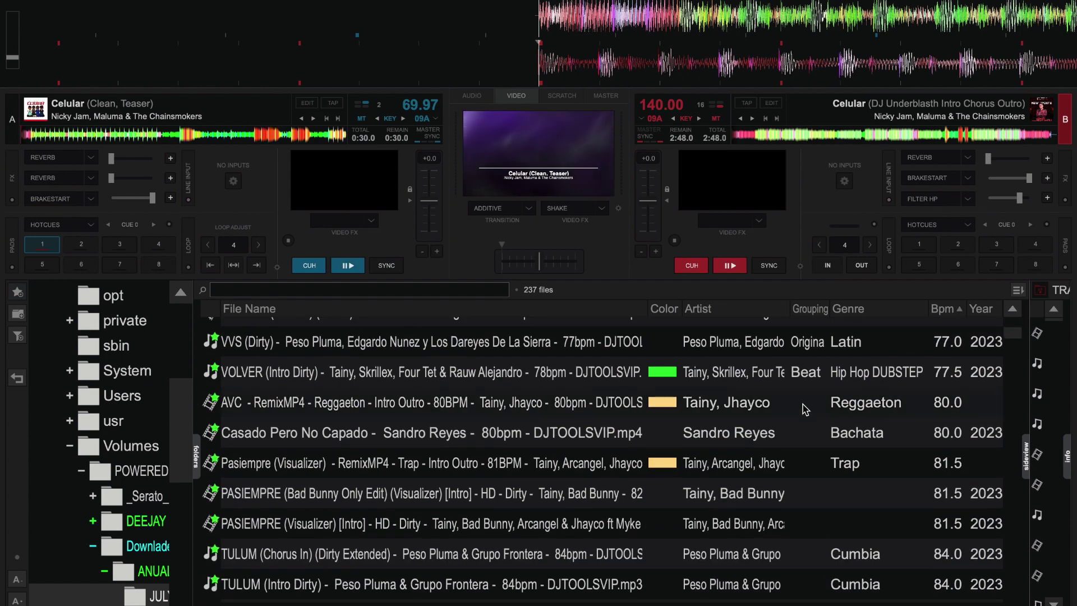
pyautogui.scroll(-10, 806, 409)
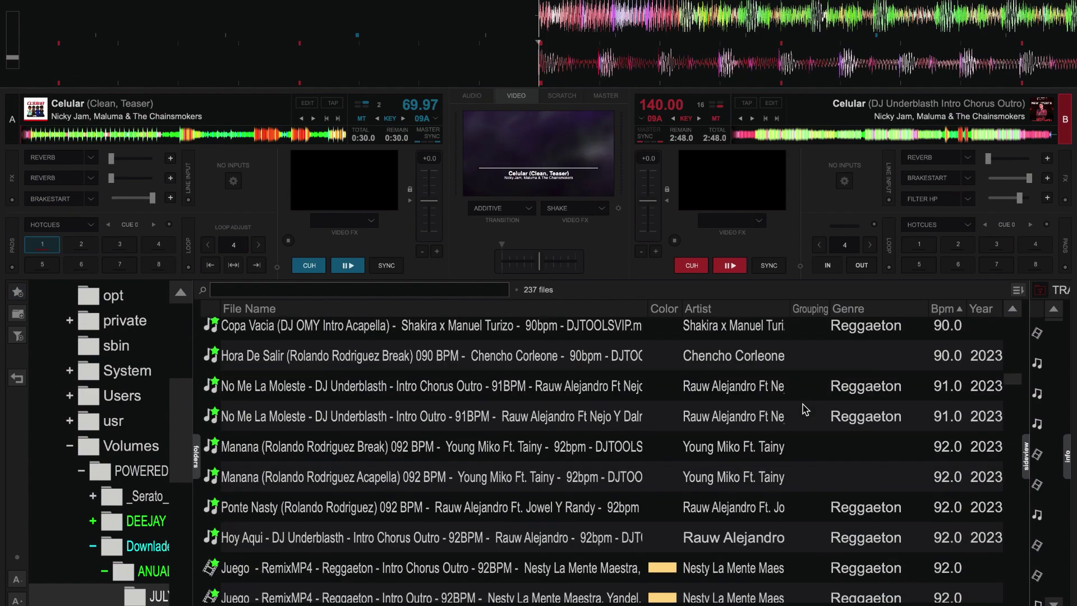
pyautogui.scroll(-10, 806, 409)
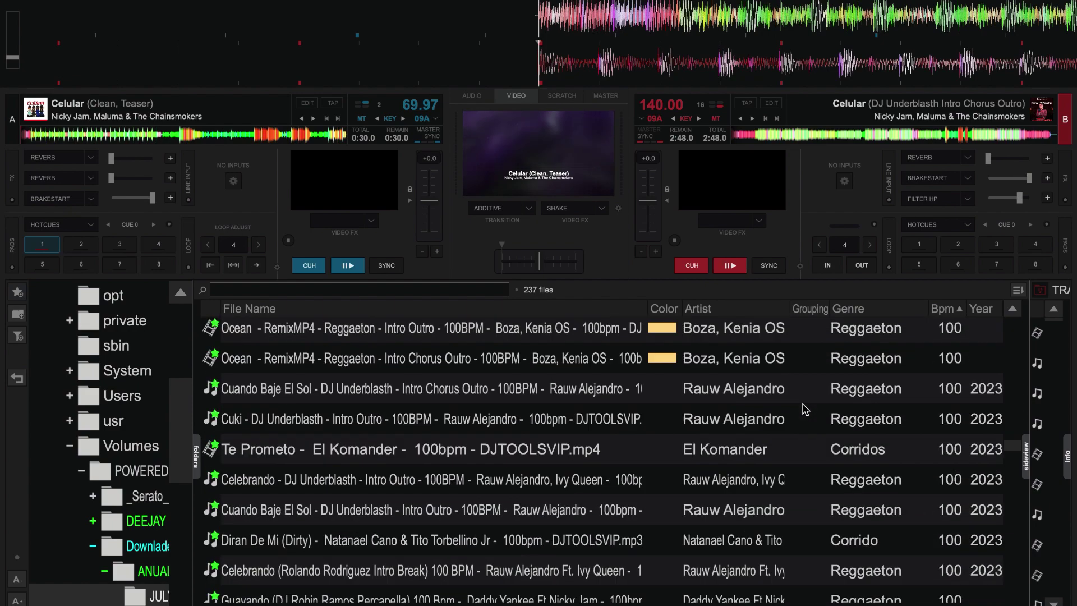
pyautogui.scroll(2, 806, 409)
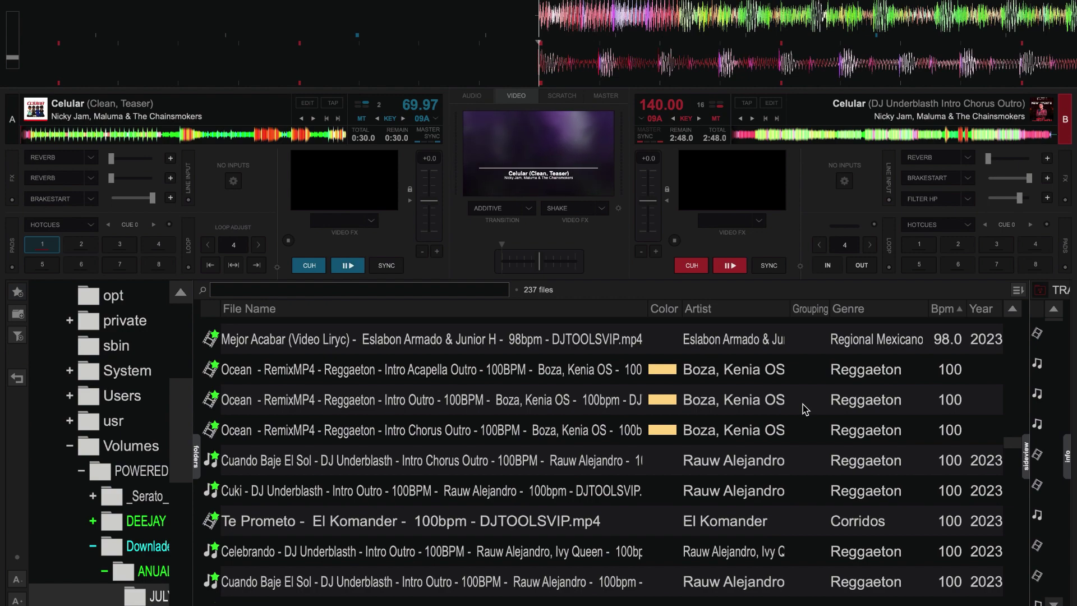
pyautogui.scroll(-5, 806, 409)
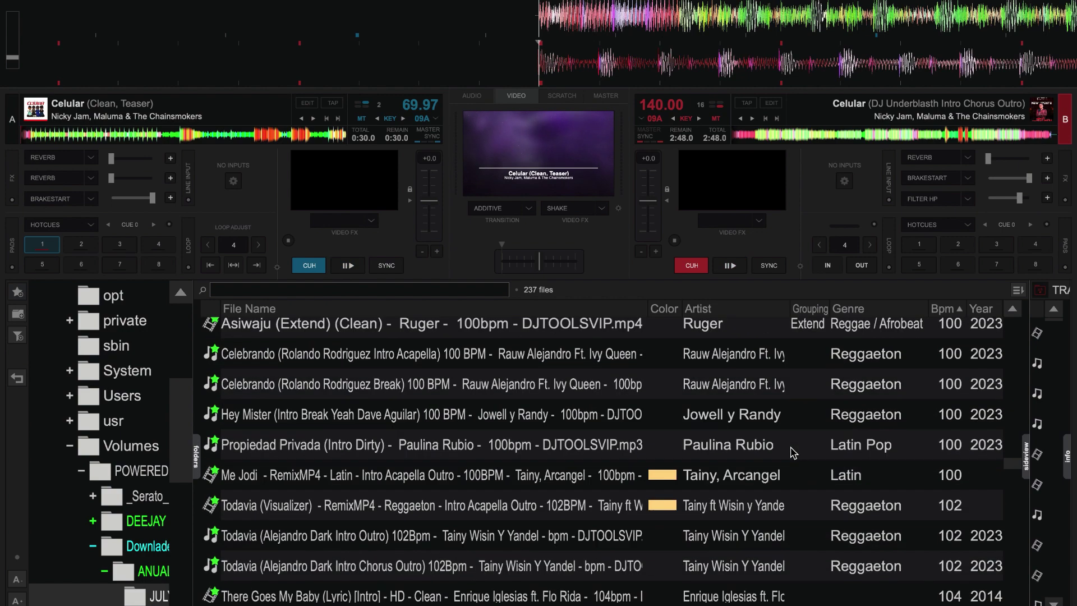
pyautogui.scroll(-6, 793, 452)
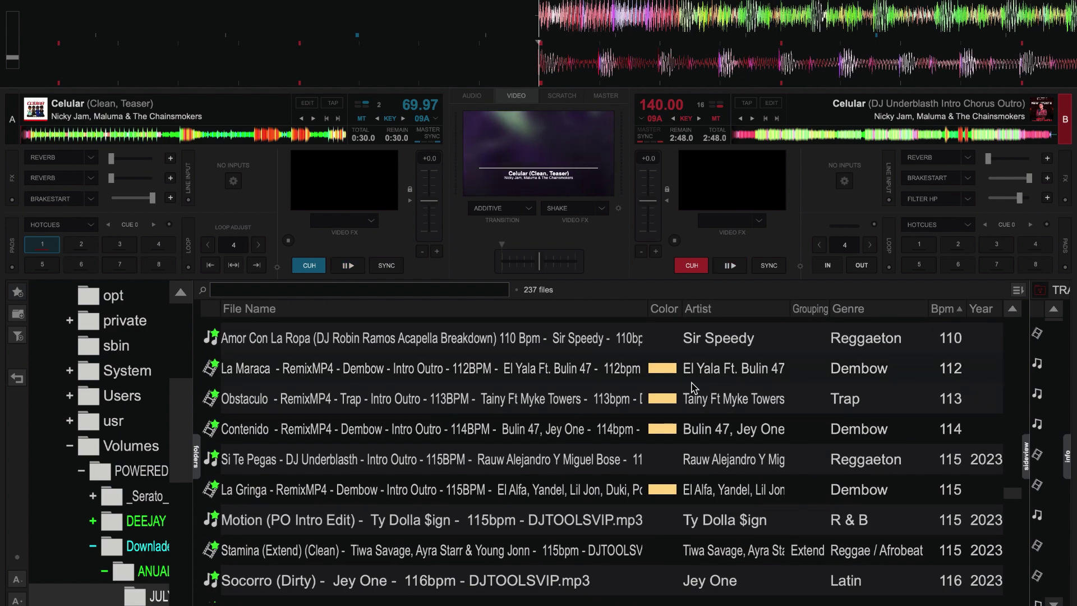
pyautogui.scroll(4, 694, 387)
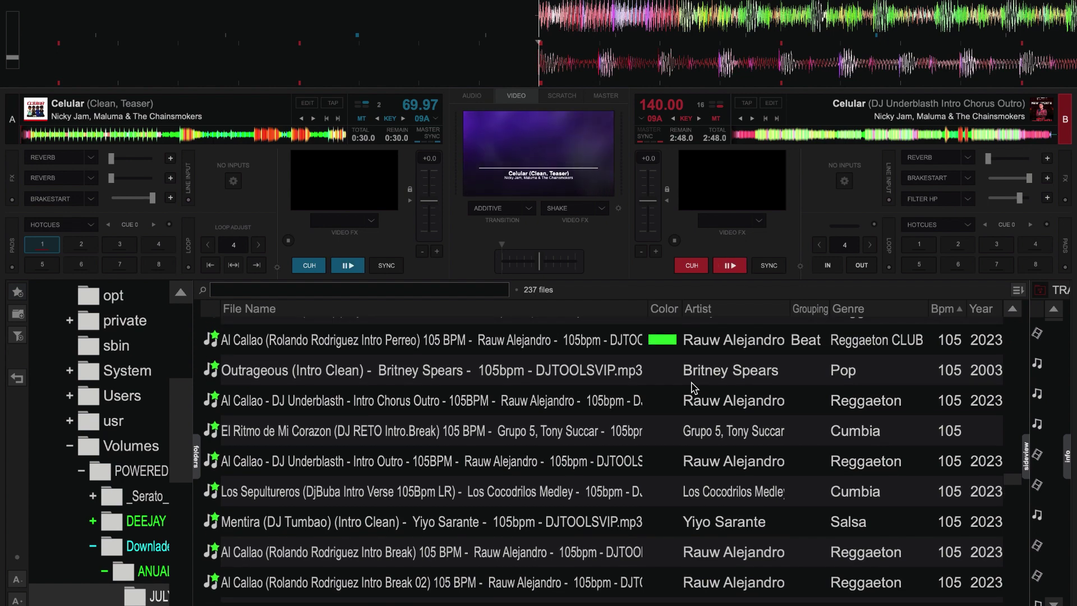
# Step: Halve the BPM of Al Callao (DJ Underblasth Intro Chorus Outro) to 52.50 in the Tag Editor, then double it back to 105.00
pyautogui.rightClick(696, 401)
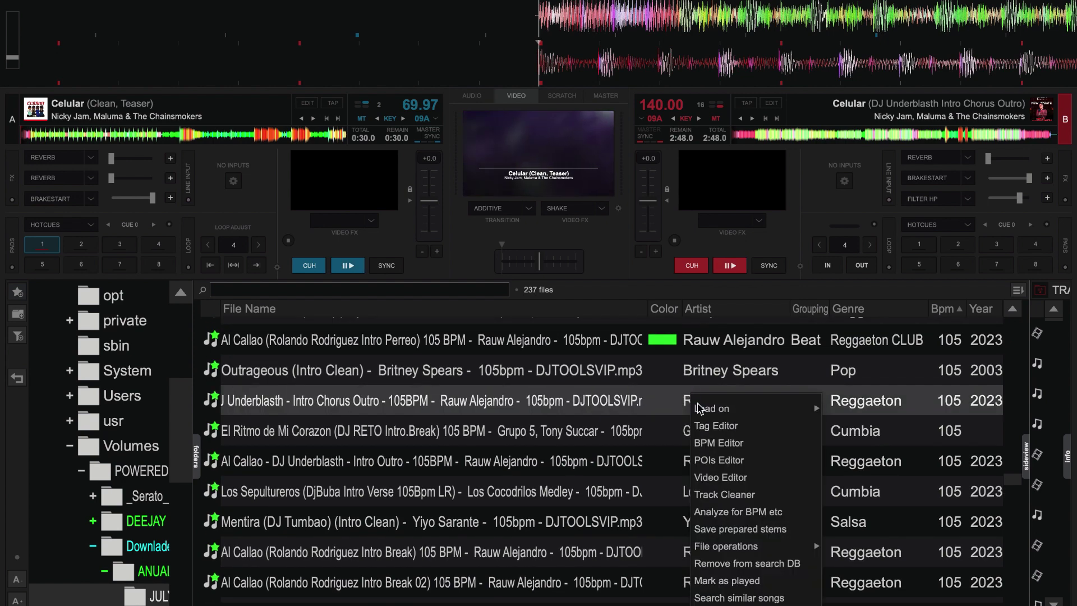
pyautogui.click(708, 425)
pyautogui.click(385, 264)
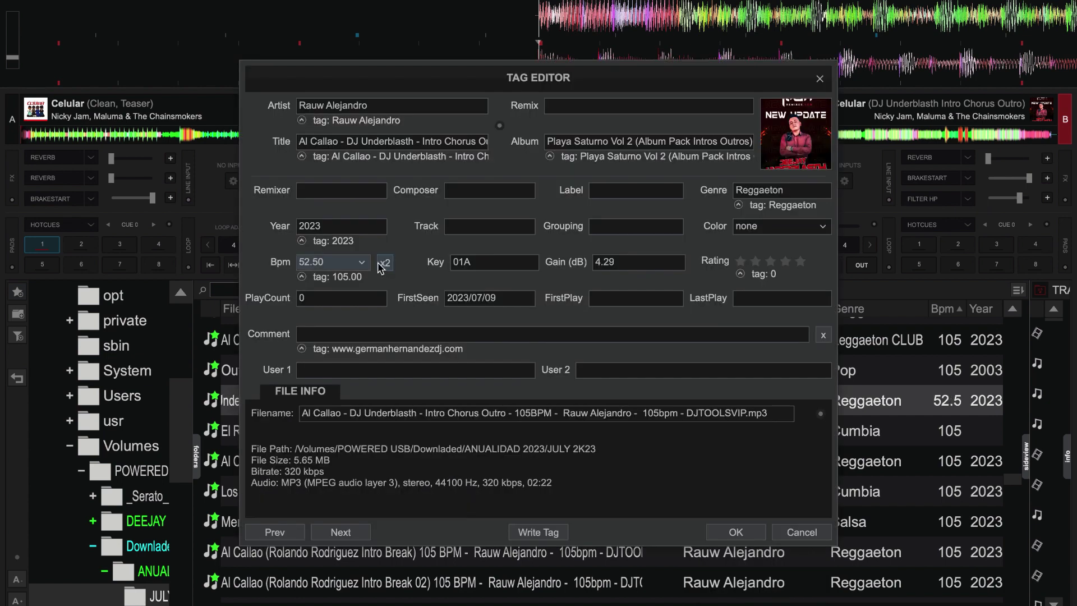
pyautogui.click(385, 264)
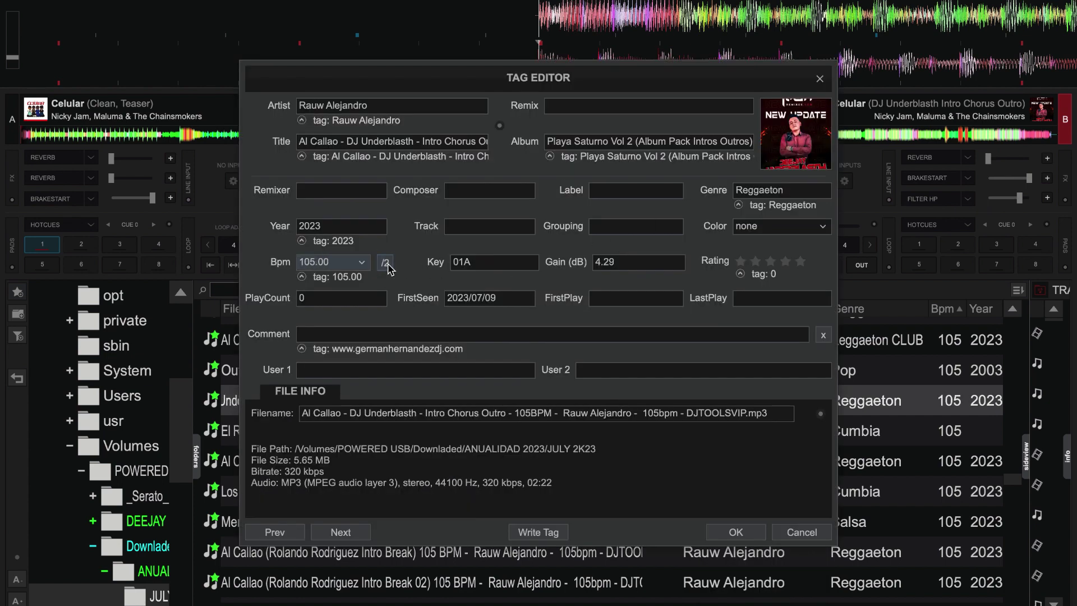
pyautogui.click(827, 84)
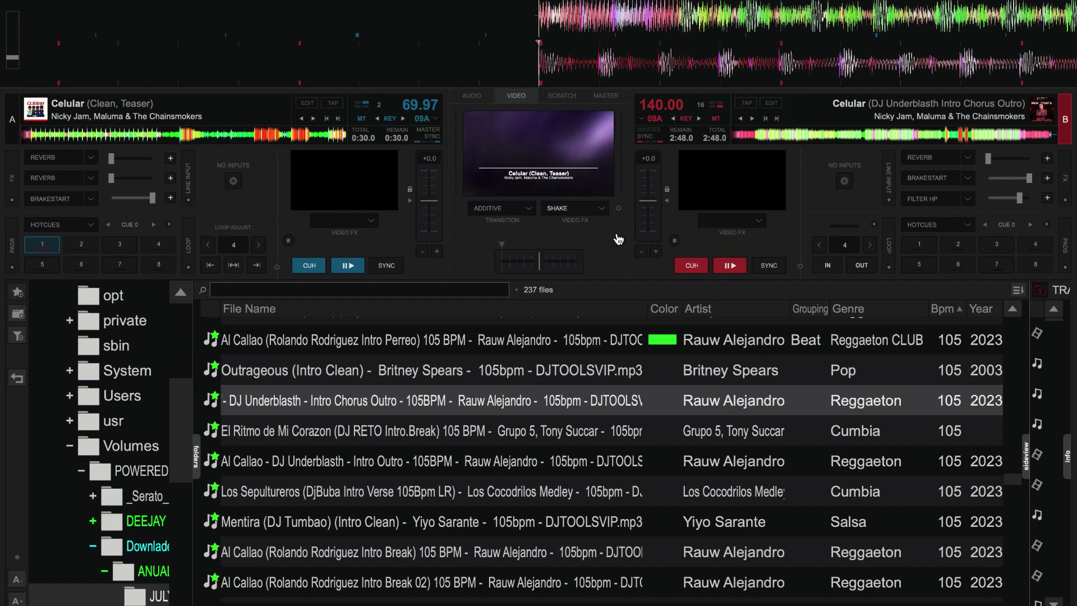
# Step: Double the BPM of Celular (Teaser) (Clean) in the track list to 139.93 and write it to the file's tag
pyautogui.scroll(10, 772, 415)
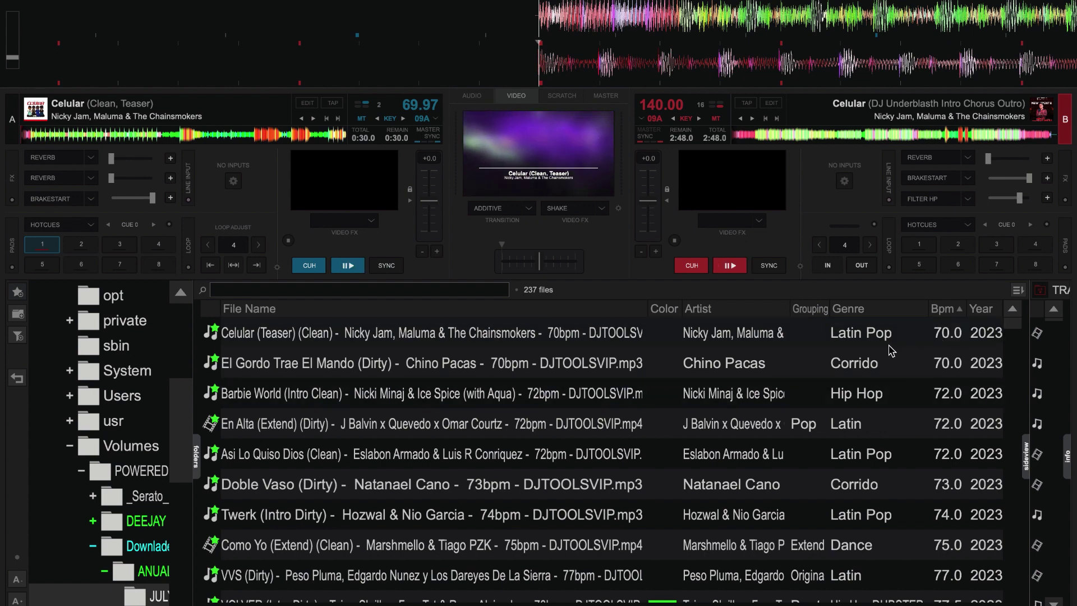
pyautogui.rightClick(740, 339)
pyautogui.click(763, 366)
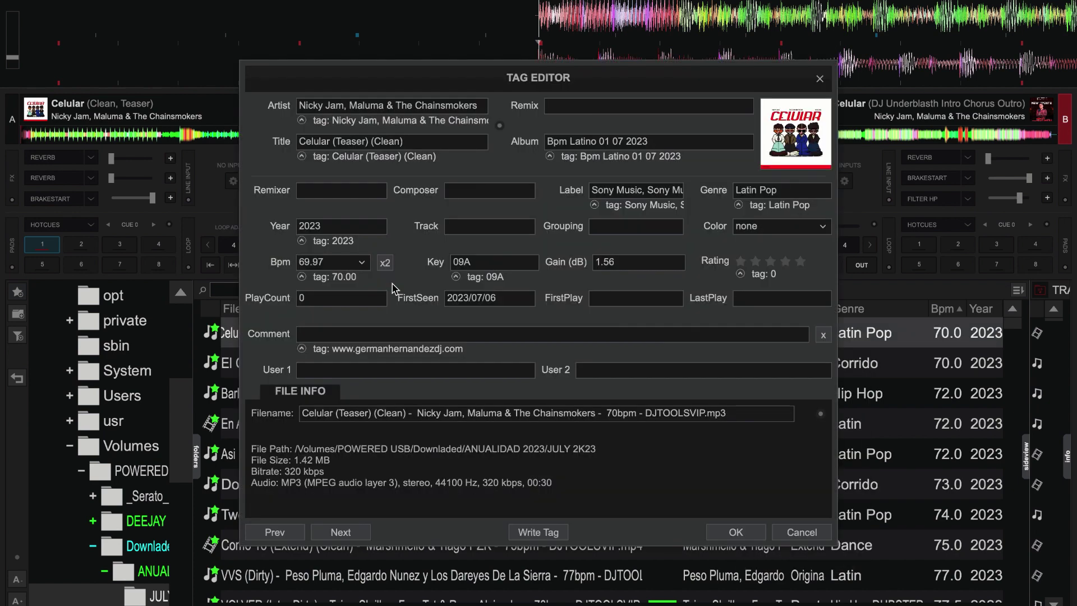
pyautogui.click(385, 262)
pyautogui.click(538, 531)
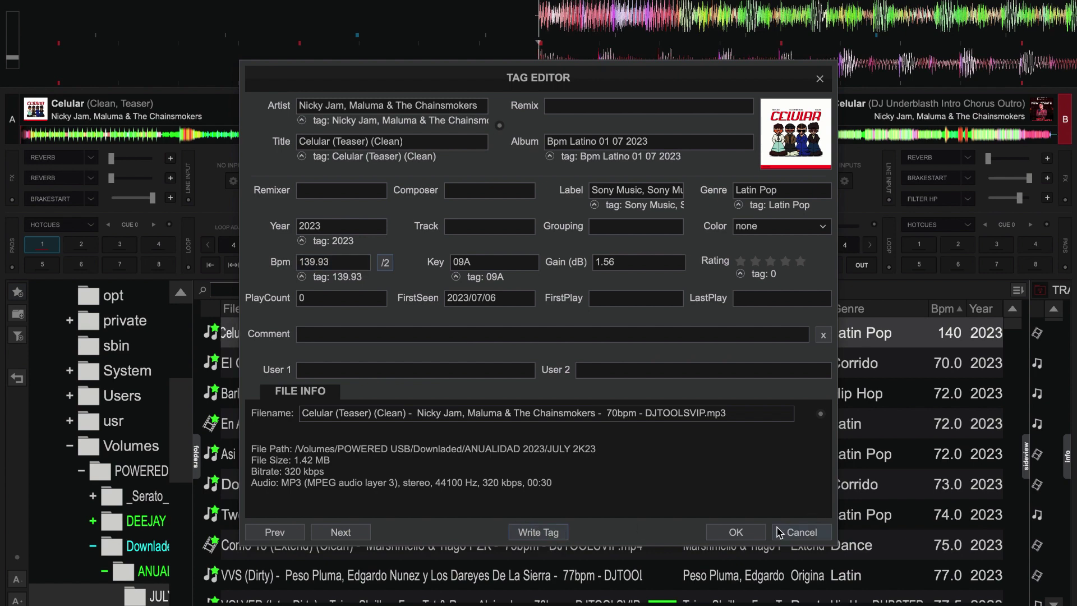
pyautogui.click(736, 532)
# Step: Double the BPM of El Gordo Trae El Mando (Dirty) to 140.00 and write it to the file's tag
pyautogui.rightClick(764, 364)
pyautogui.click(796, 397)
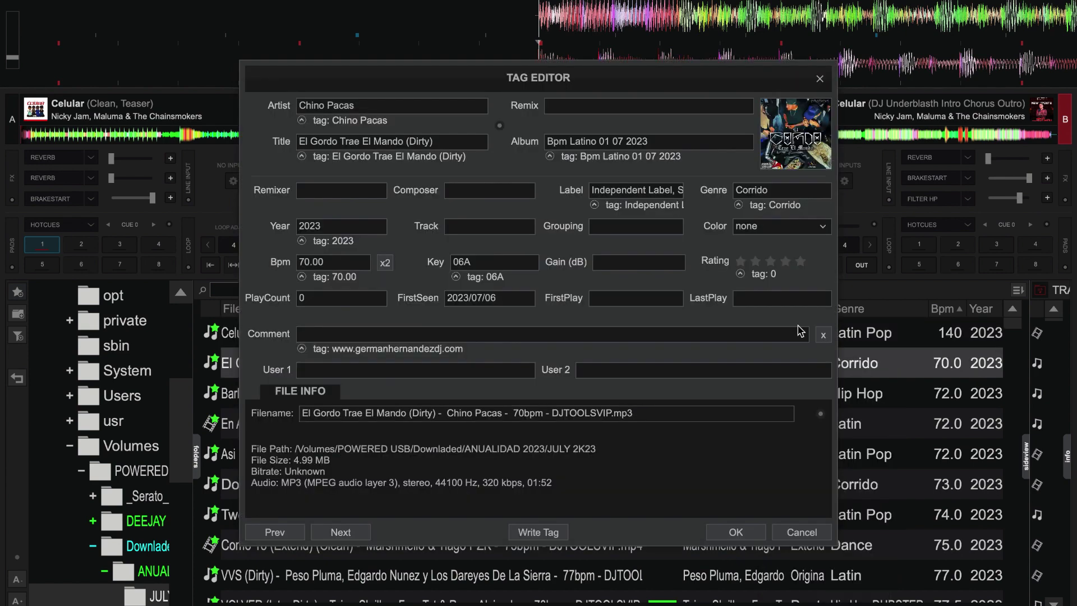
pyautogui.click(387, 263)
pyautogui.click(539, 532)
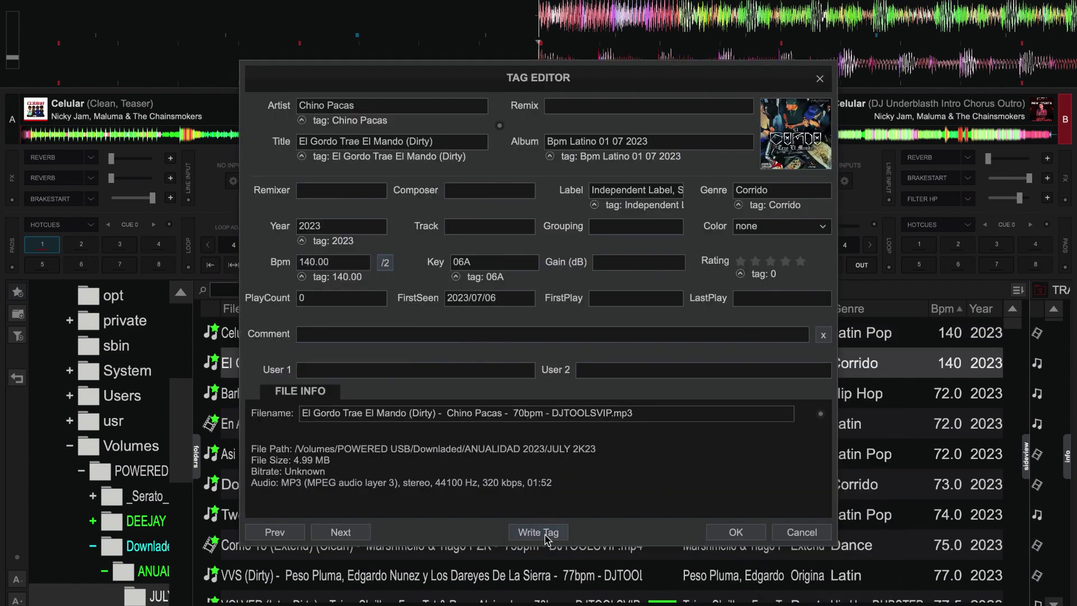
pyautogui.click(735, 532)
# Step: Find La Gringa (RemixMP4, Dembow, Intro Verse Outro) among the tracks without a BPM value and analyze it for BPM
pyautogui.scroll(-10, 675, 521)
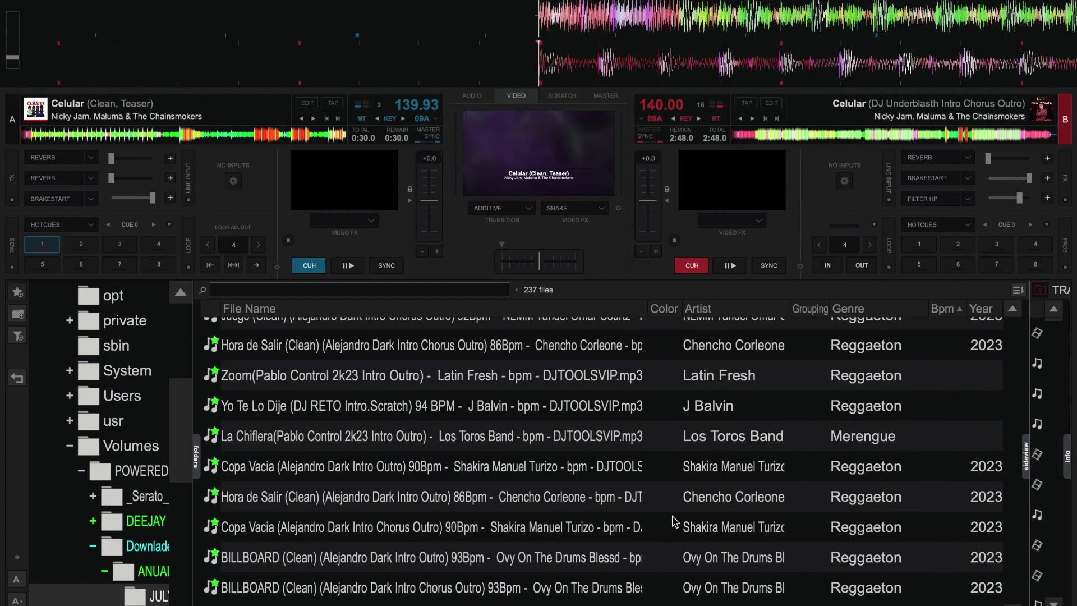
pyautogui.scroll(5, 539, 435)
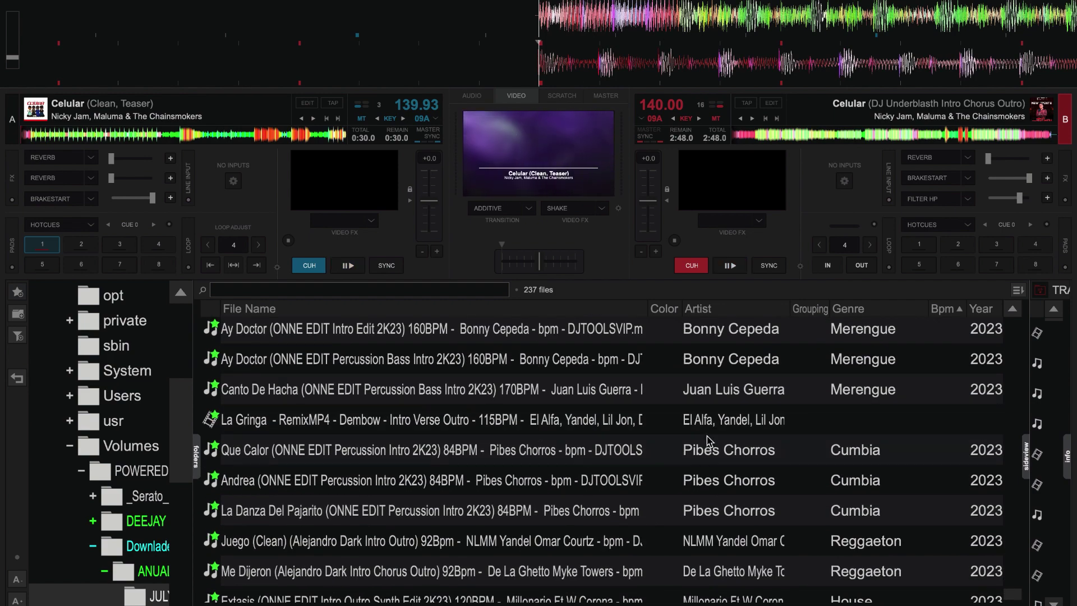
pyautogui.scroll(3, 847, 418)
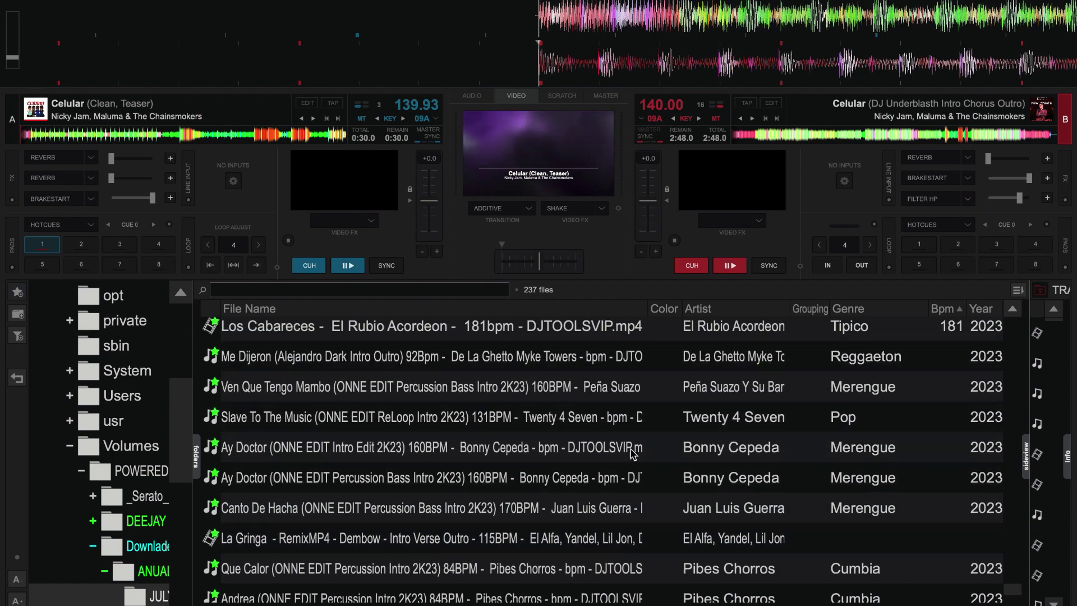
pyautogui.scroll(-3, 599, 457)
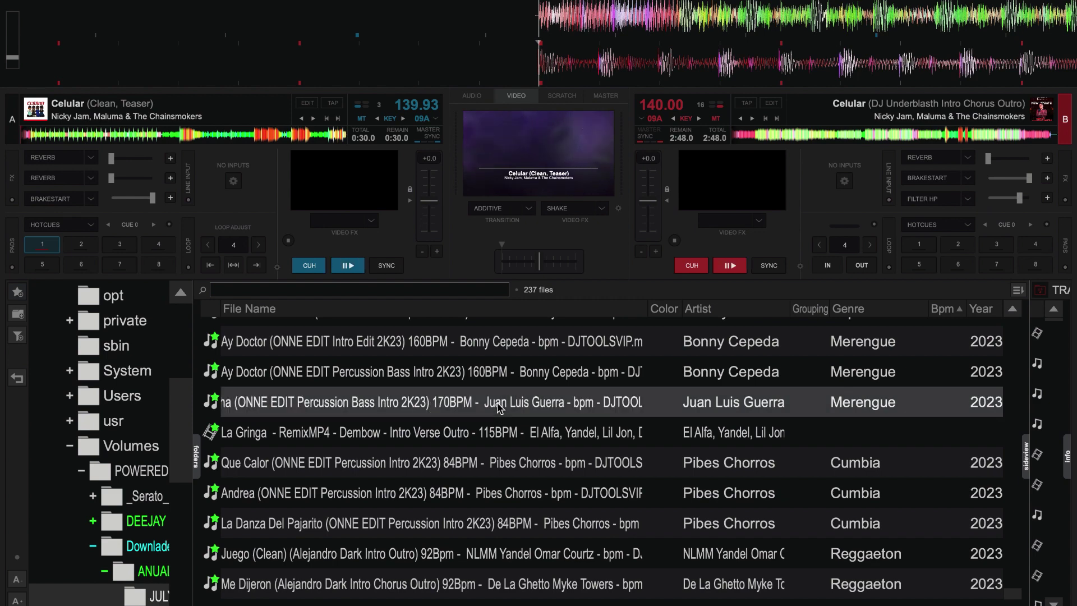
pyautogui.click(537, 439)
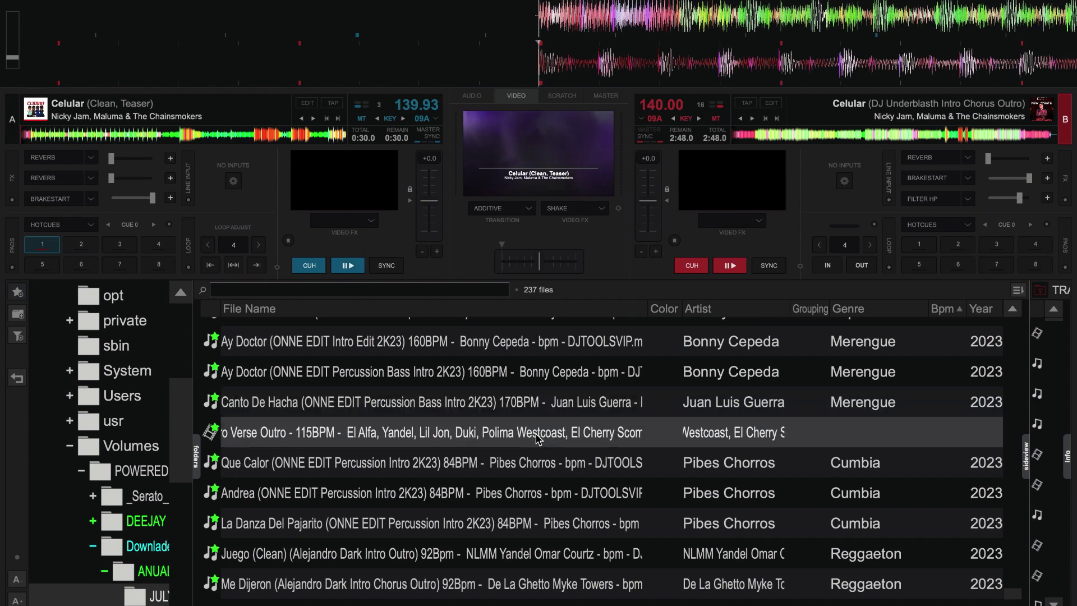
pyautogui.rightClick(537, 439)
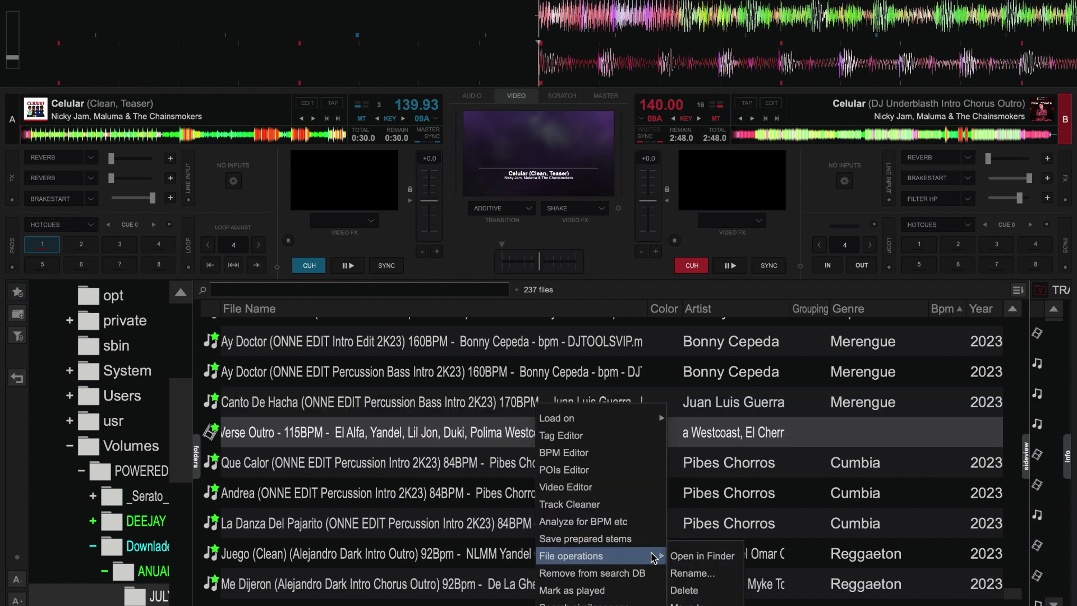
pyautogui.click(617, 521)
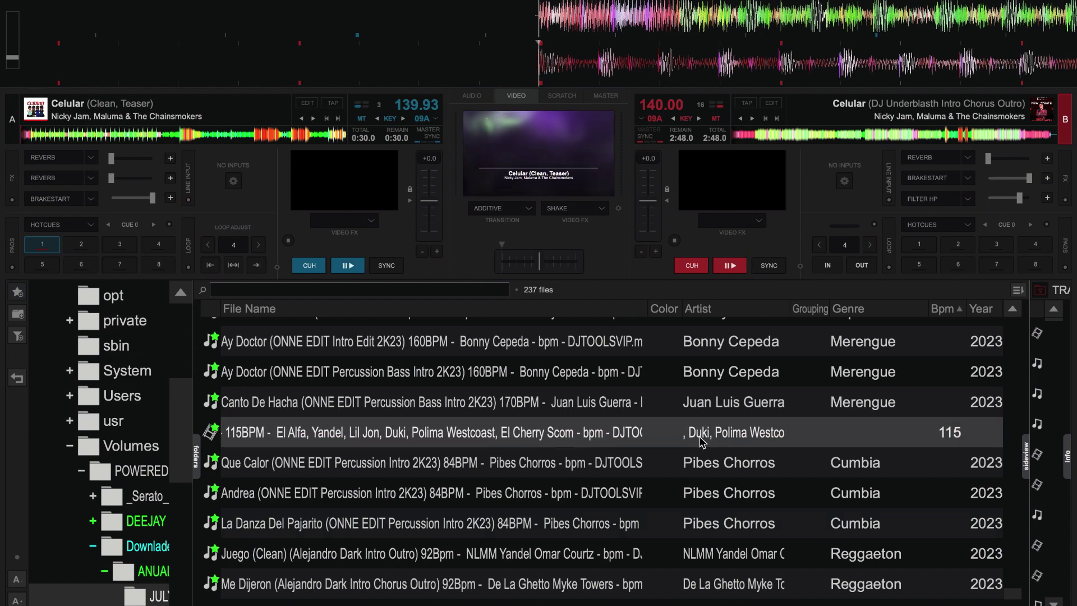
# Step: Check the BPM of La Gringa in the Tag Editor, then close the editor without writing the tag
pyautogui.rightClick(676, 441)
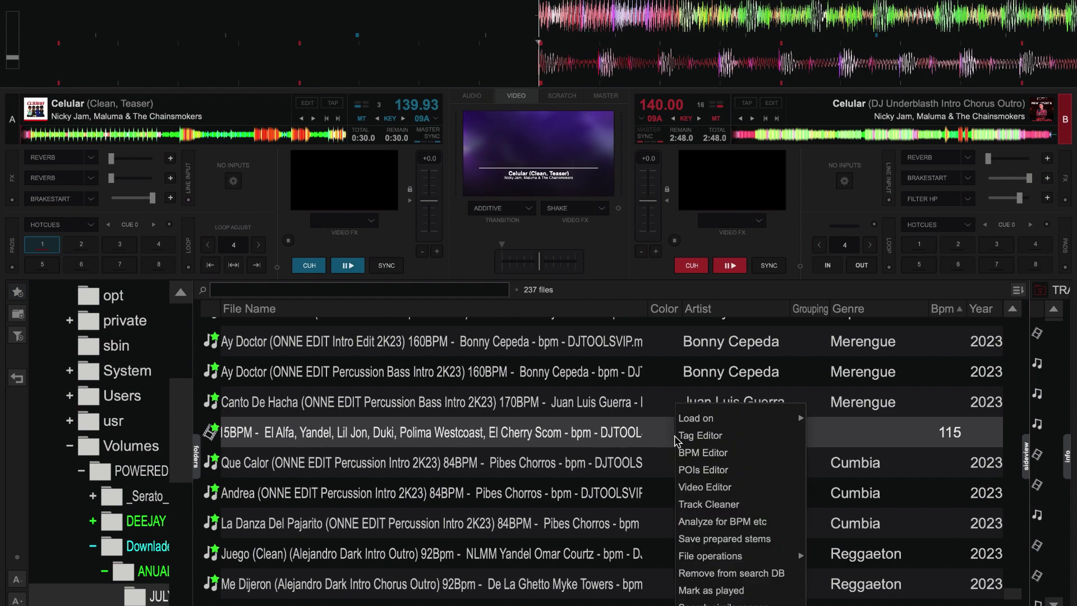
pyautogui.click(634, 366)
pyautogui.click(385, 265)
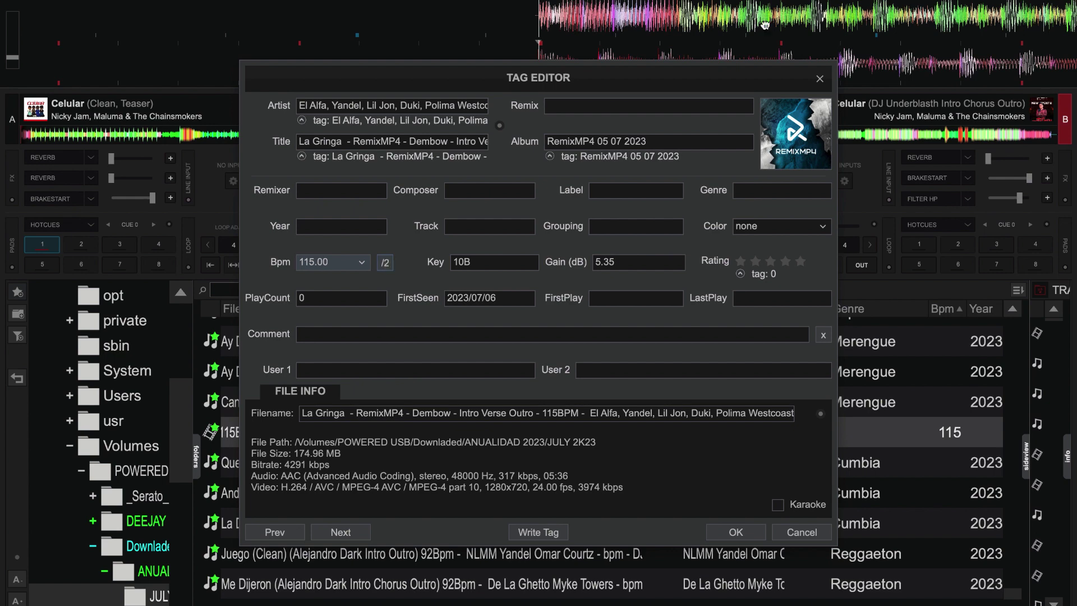
pyautogui.click(829, 80)
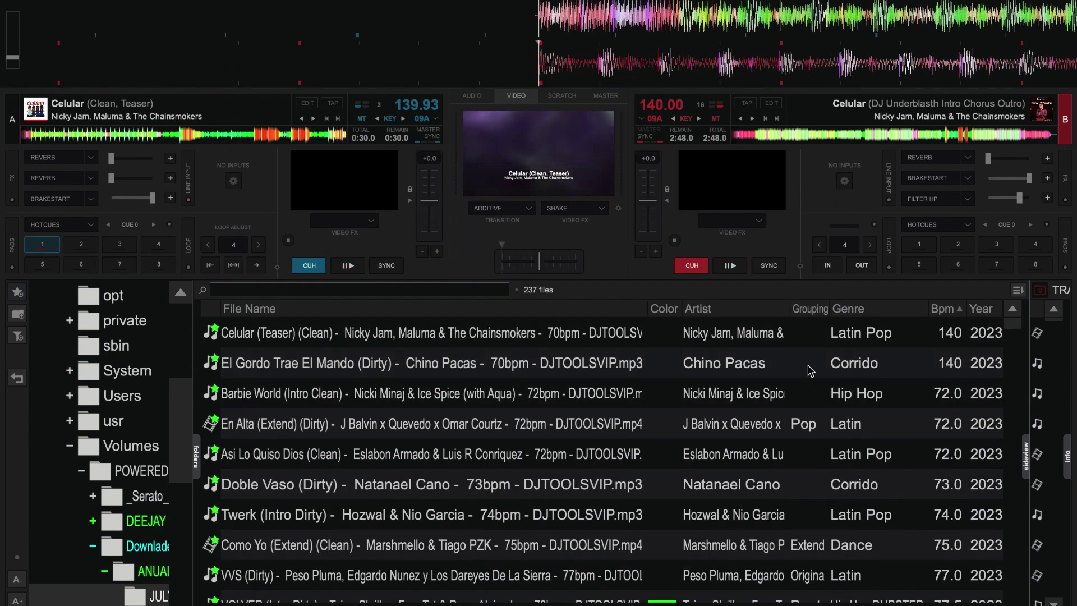
# Step: Look through the tracks at the start of the BPM-sorted list, checking each genre against its BPM value
pyautogui.scroll(-2, 810, 370)
pyautogui.scroll(-5, 810, 370)
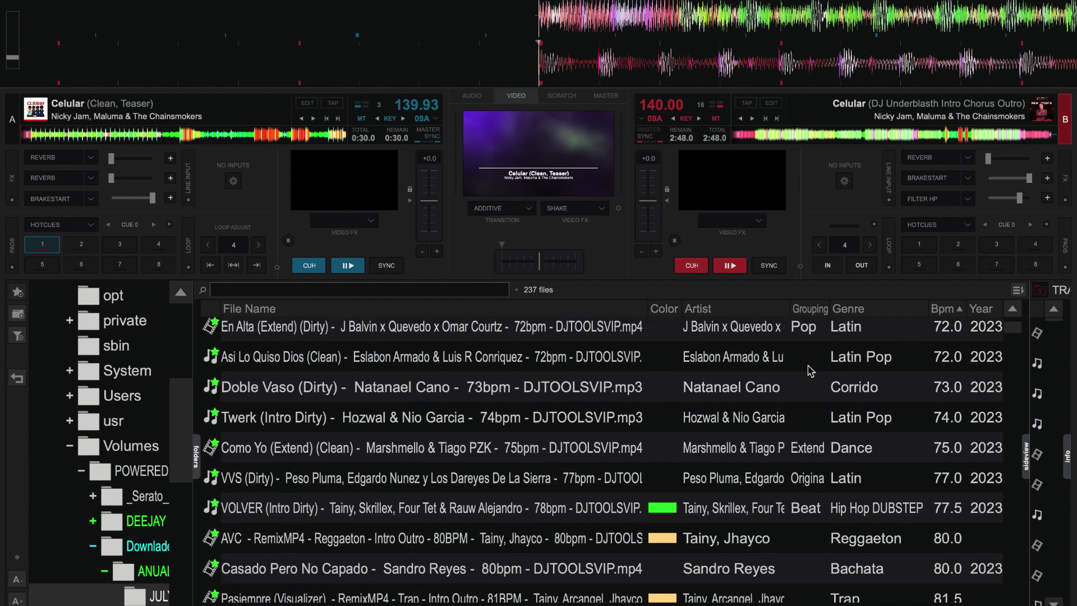
pyautogui.scroll(4, 810, 371)
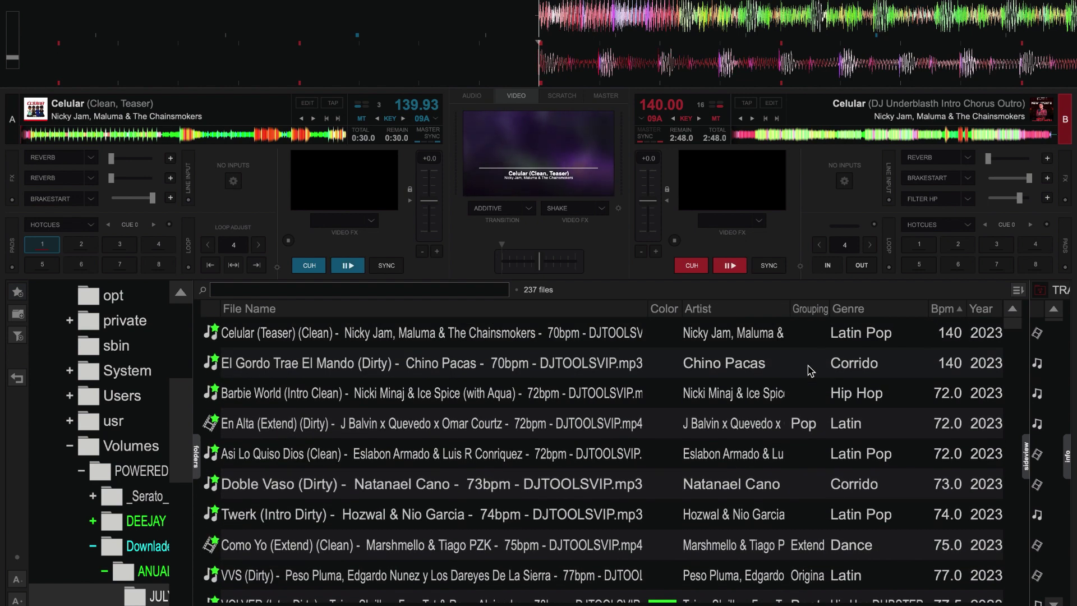
pyautogui.scroll(-1, 841, 381)
pyautogui.scroll(1, 869, 390)
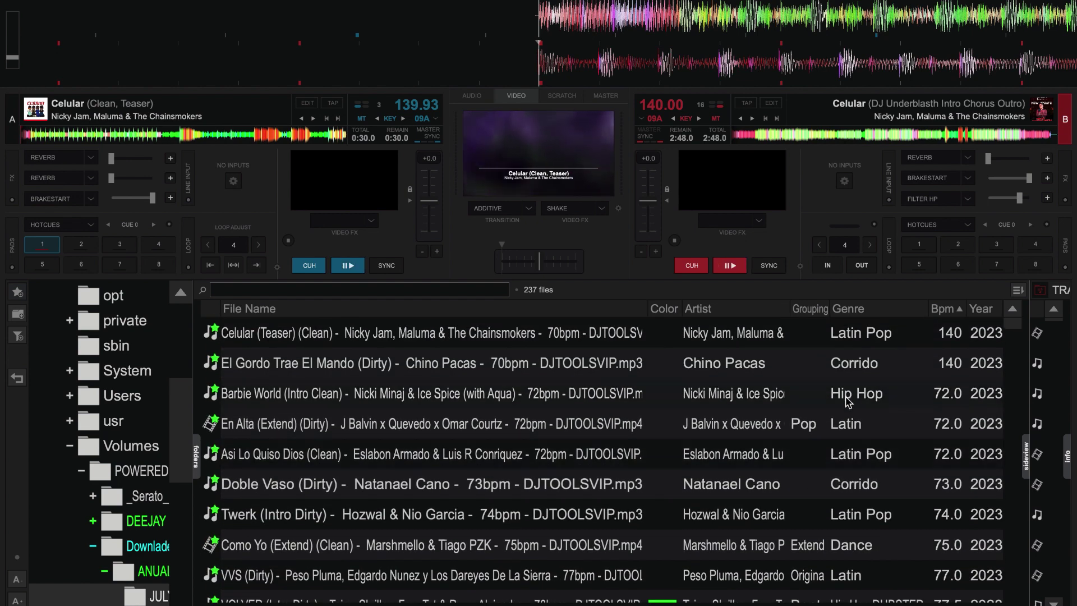
pyautogui.scroll(-5, 895, 415)
pyautogui.scroll(2, 895, 426)
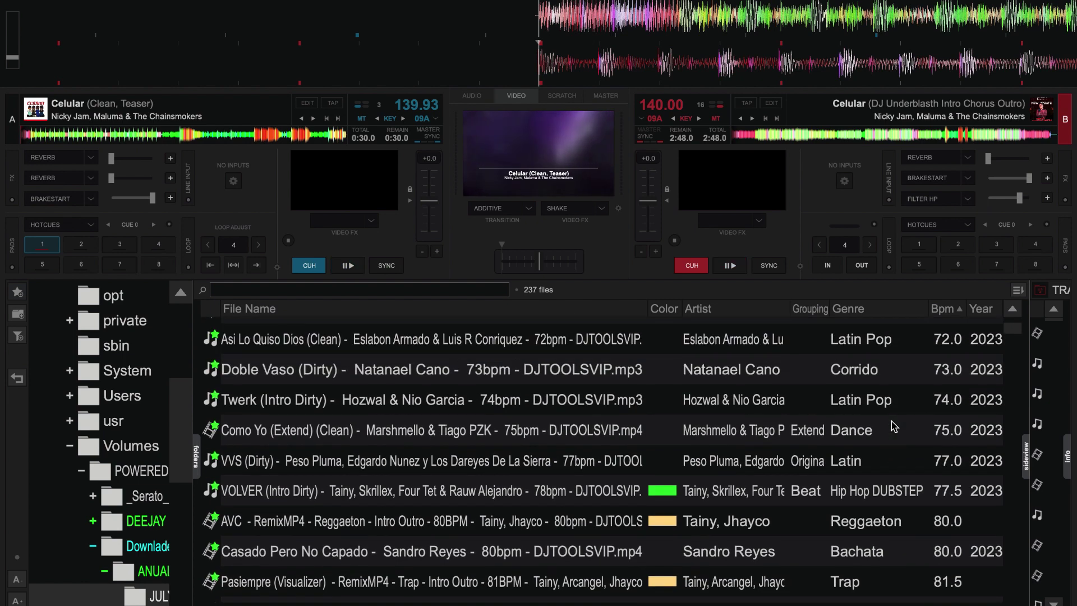
pyautogui.scroll(4, 892, 420)
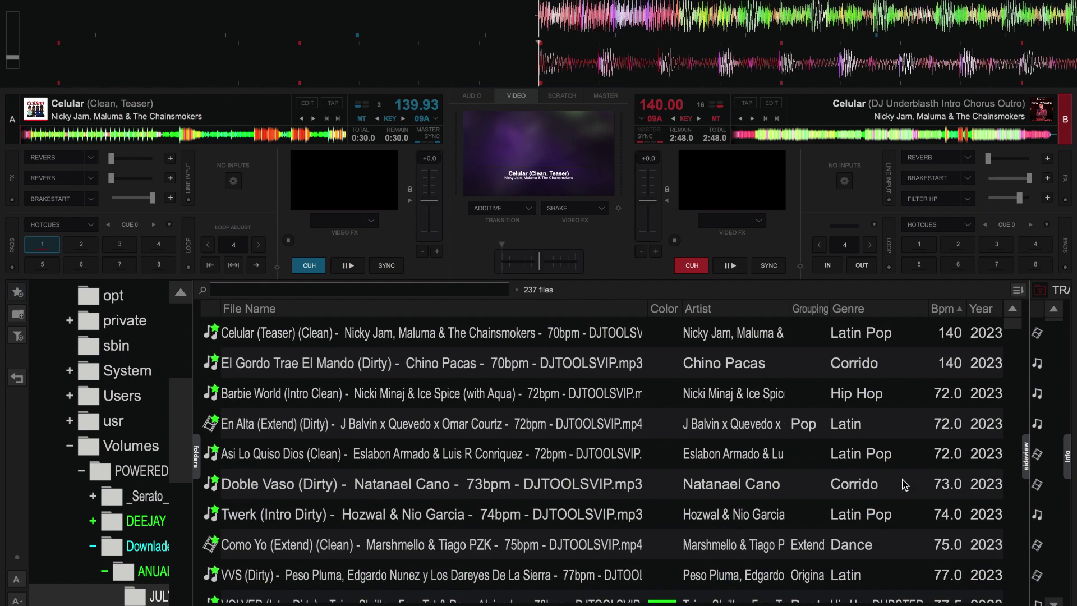
# Step: Double the BPM of Barbie World (Intro Clean) to 144.00 in the Tag Editor and write it to the file's tag
pyautogui.rightClick(886, 397)
pyautogui.click(911, 294)
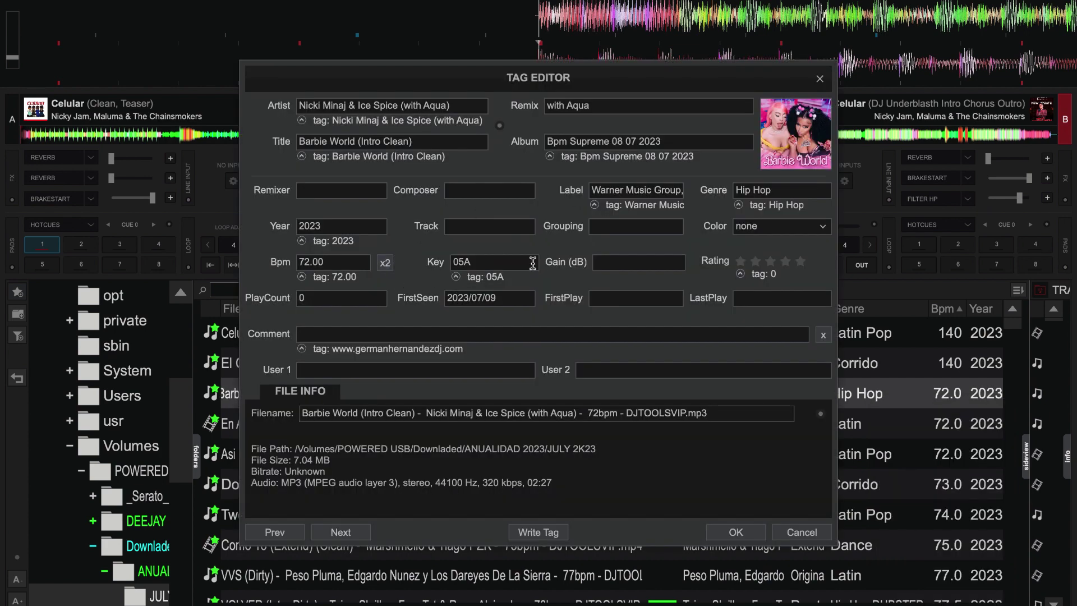
pyautogui.click(385, 264)
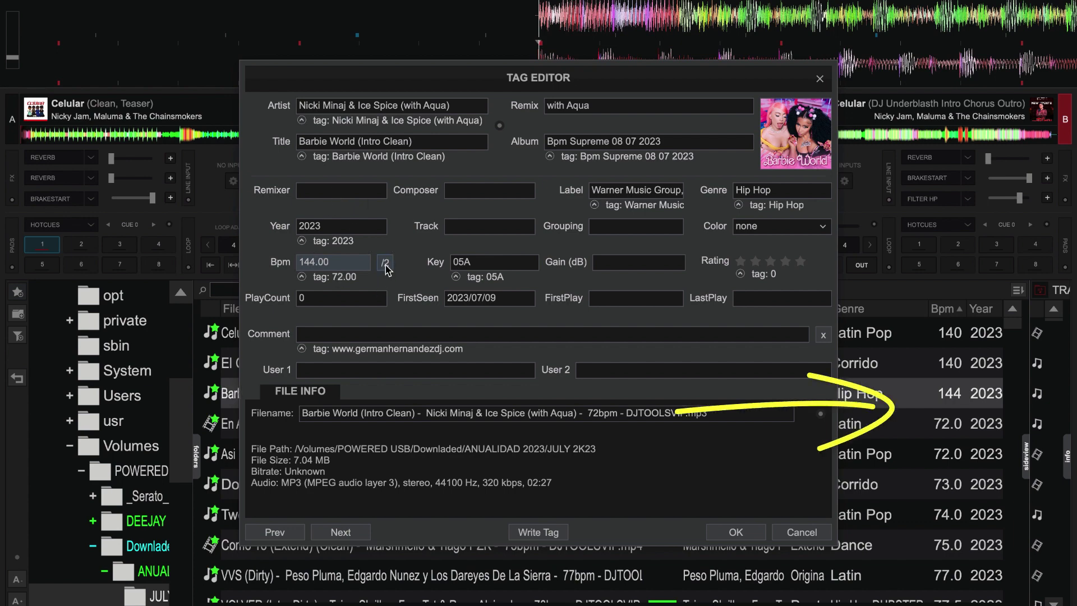
pyautogui.click(540, 533)
# Step: Double the BPM of En Alta (Extend) (Dirty) and Asi Lo Quiso Dios (Clean) to 144.00 each, writing each file's tag
pyautogui.click(352, 535)
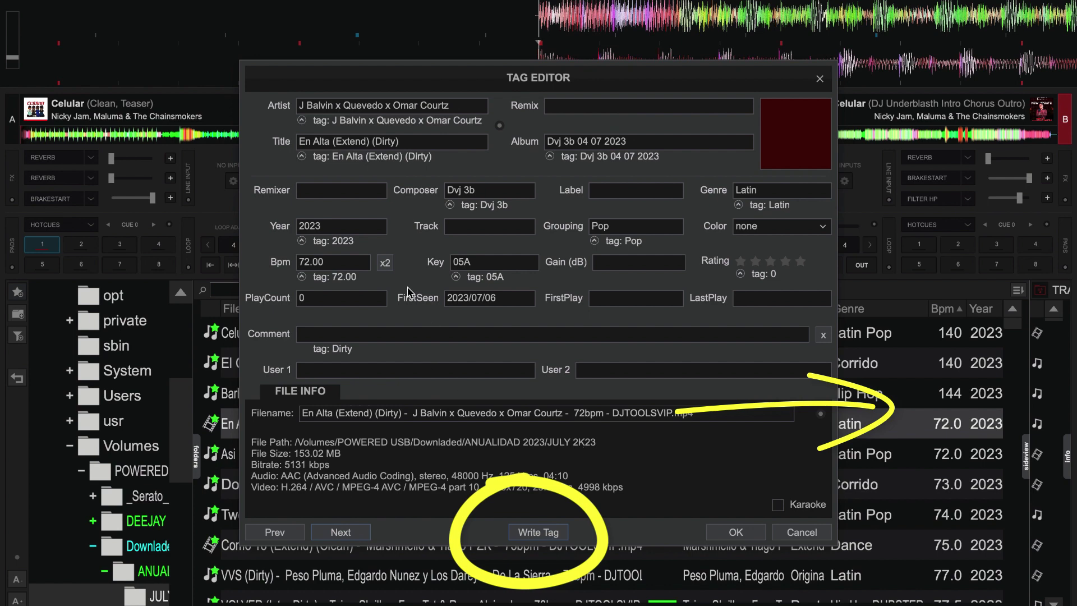
pyautogui.click(384, 263)
pyautogui.click(538, 531)
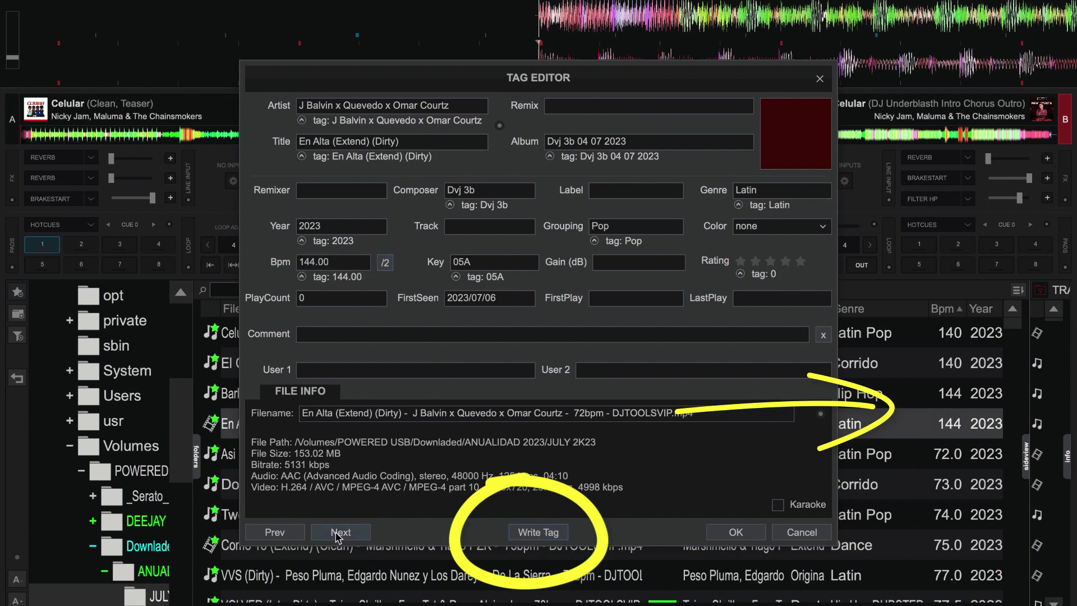
pyautogui.click(338, 535)
pyautogui.click(386, 263)
pyautogui.click(539, 532)
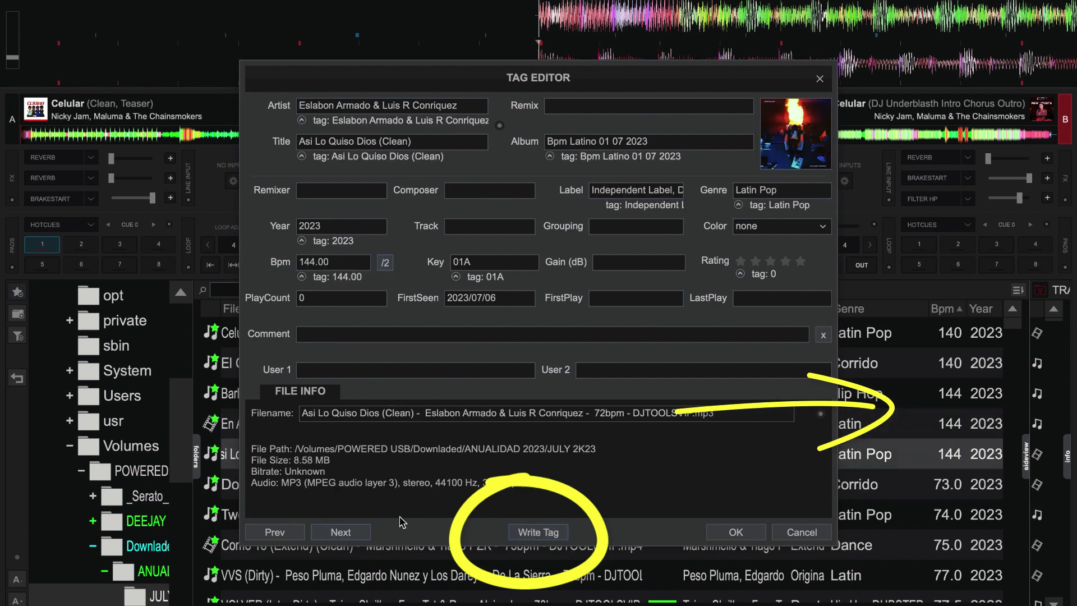
# Step: Double the BPM of Doble Vaso (Dirty) to 146.00 and Twerk (Intro Dirty) to 148.00, writing each file's tag
pyautogui.click(352, 532)
pyautogui.click(385, 262)
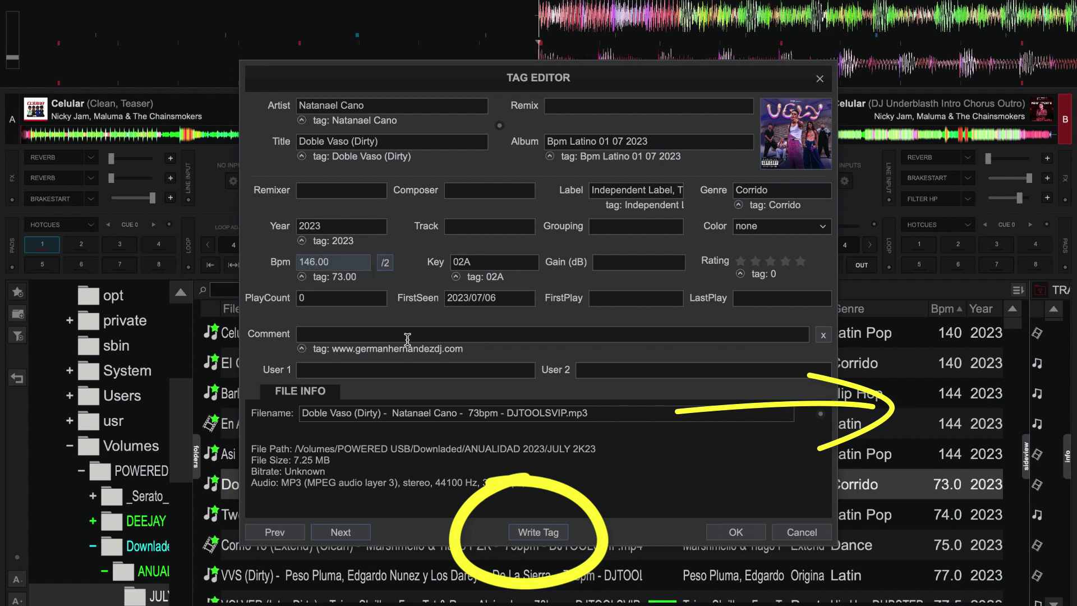
pyautogui.click(534, 540)
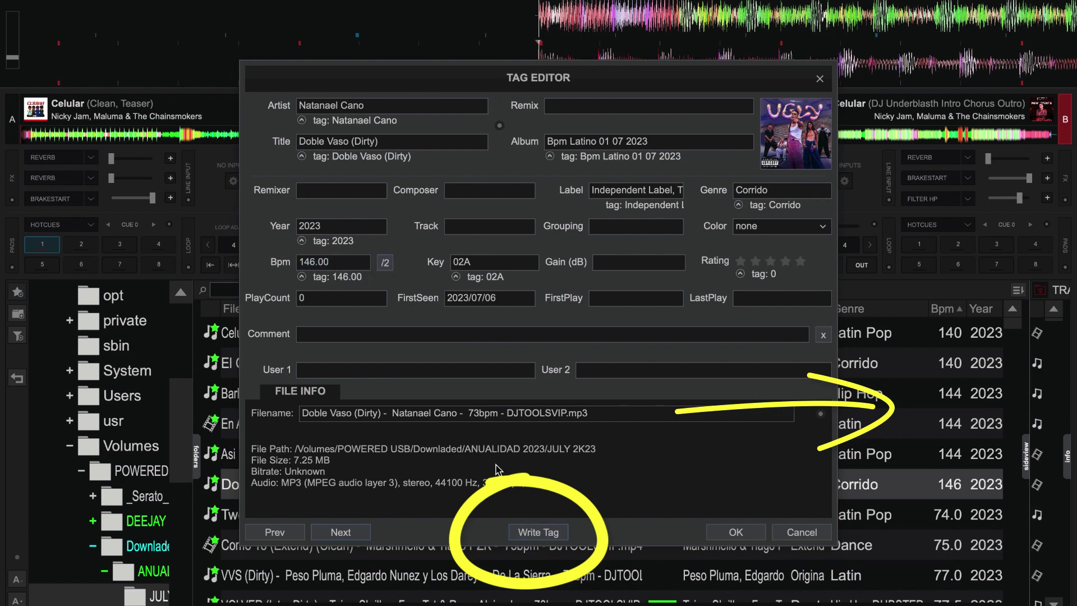
pyautogui.click(342, 532)
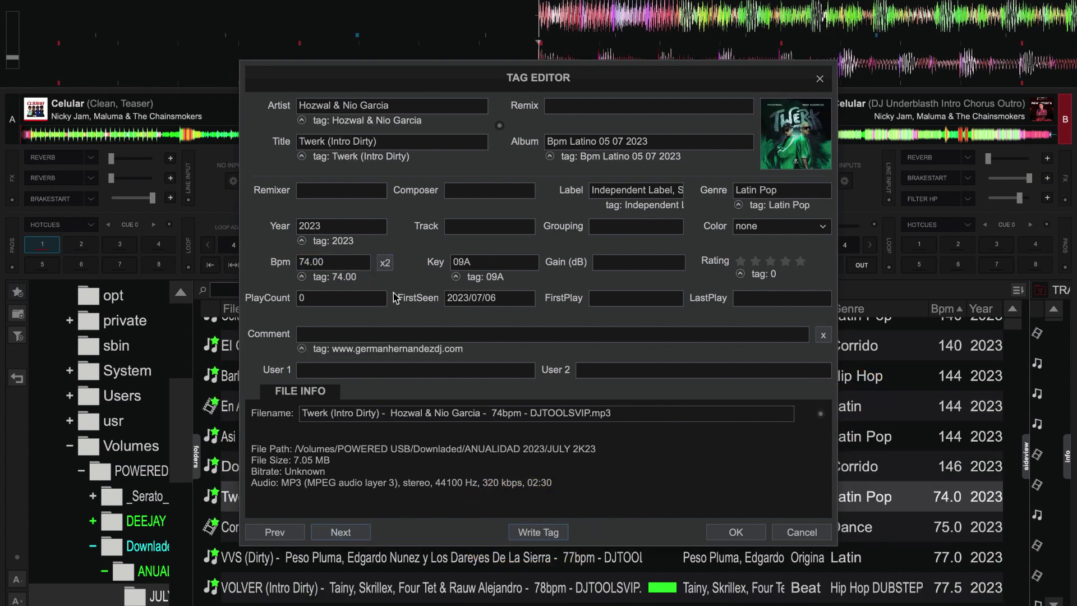
pyautogui.click(386, 263)
pyautogui.click(547, 536)
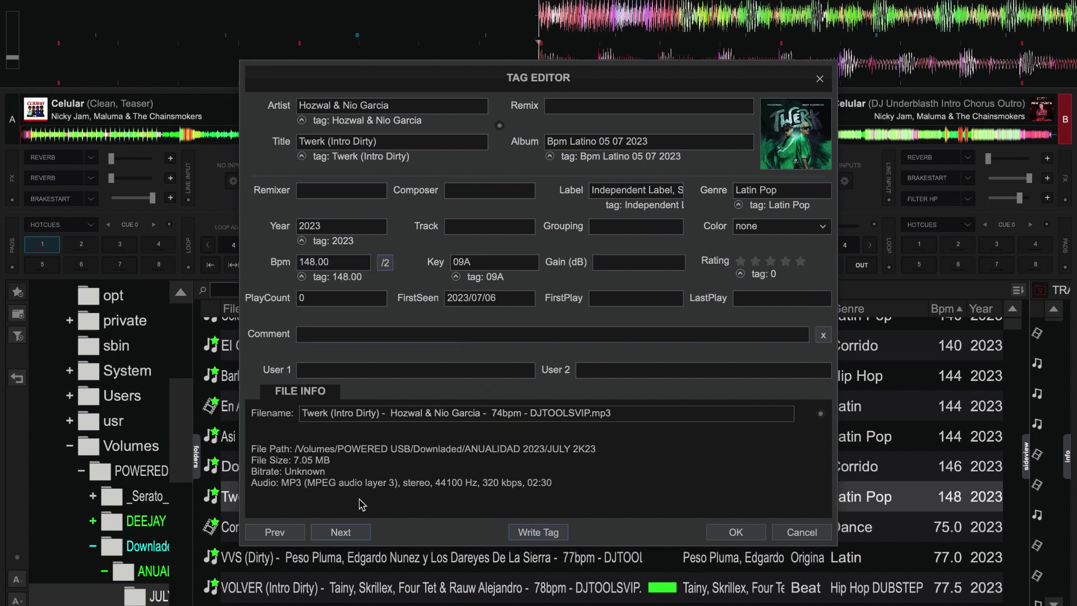
# Step: Double the BPM of Como Yo (Extend) (Clean) to 150 and write it to the file's tag
pyautogui.click(355, 533)
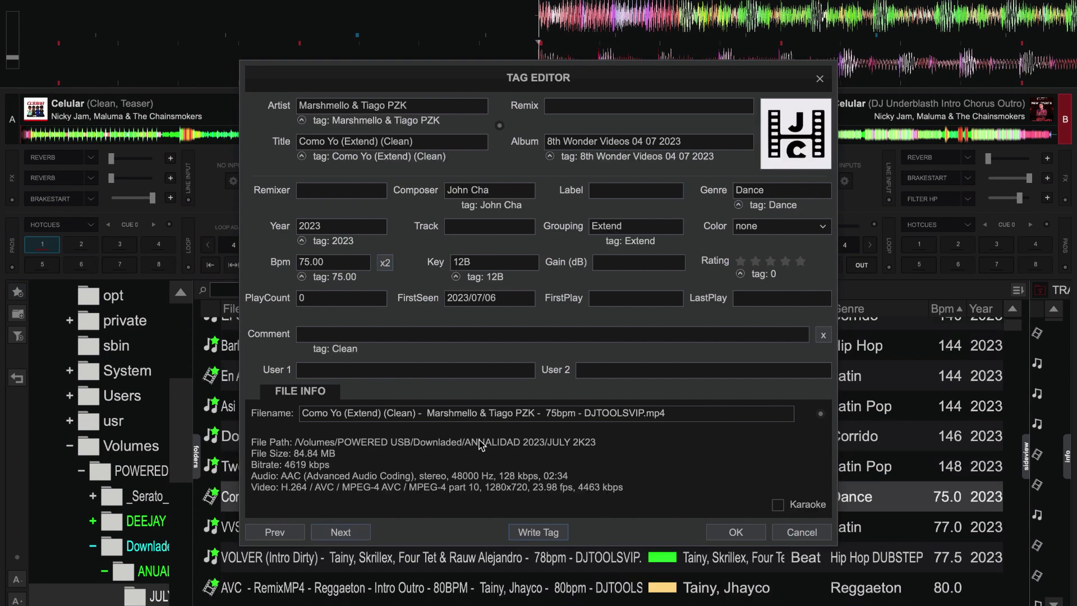
pyautogui.click(385, 263)
pyautogui.click(527, 532)
# Step: Double the BPM of VVS (Dirty) to 154.00 and VOLVER (Intro Dirty) to 155.02, write each file's tag, and close the Tag Editor
pyautogui.click(329, 533)
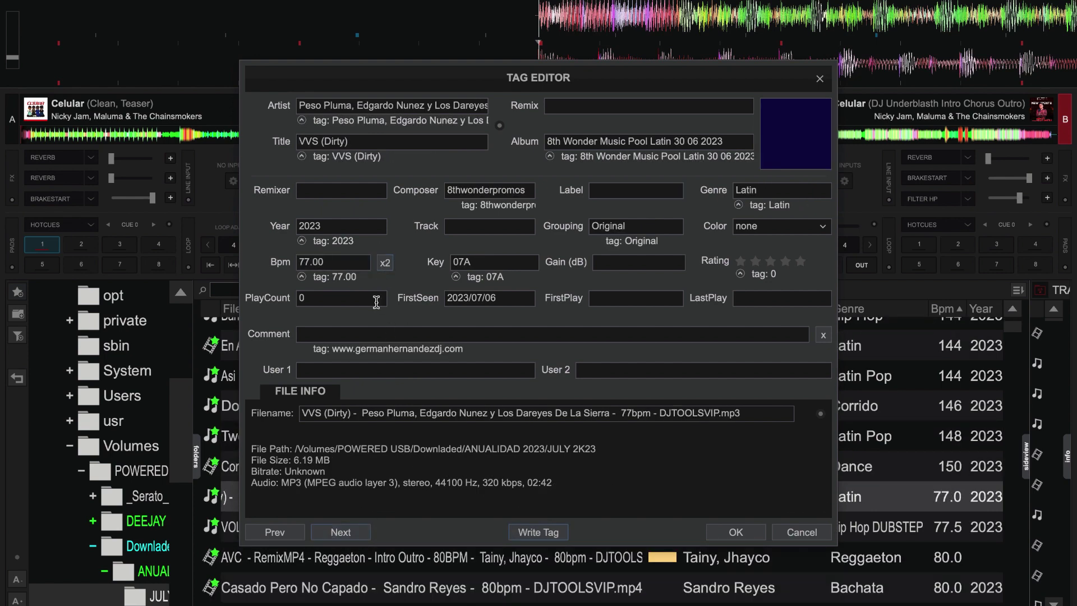
pyautogui.click(385, 263)
pyautogui.click(533, 534)
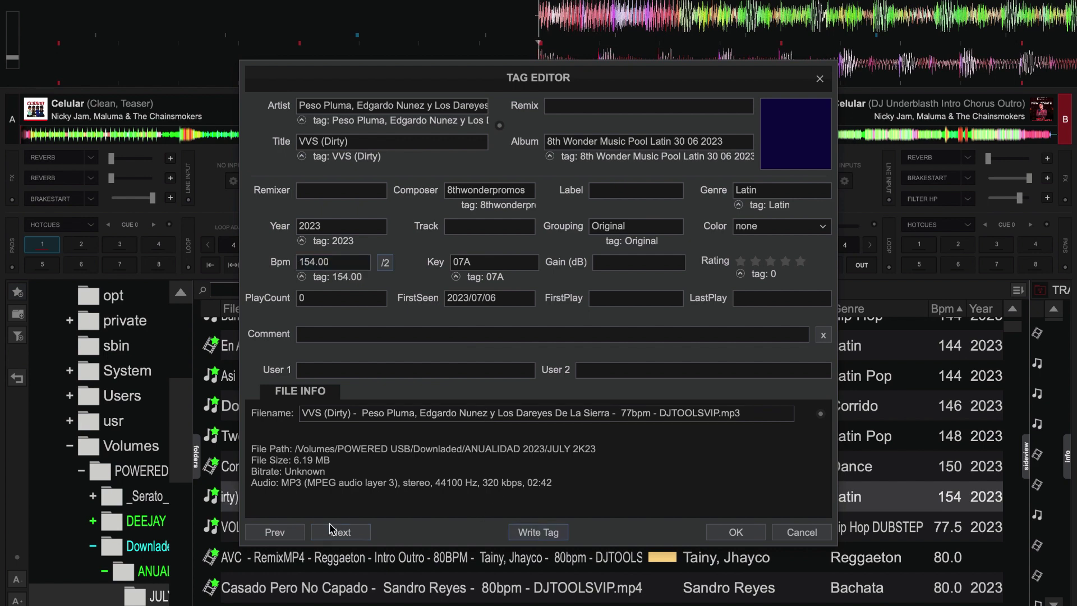
pyautogui.click(340, 532)
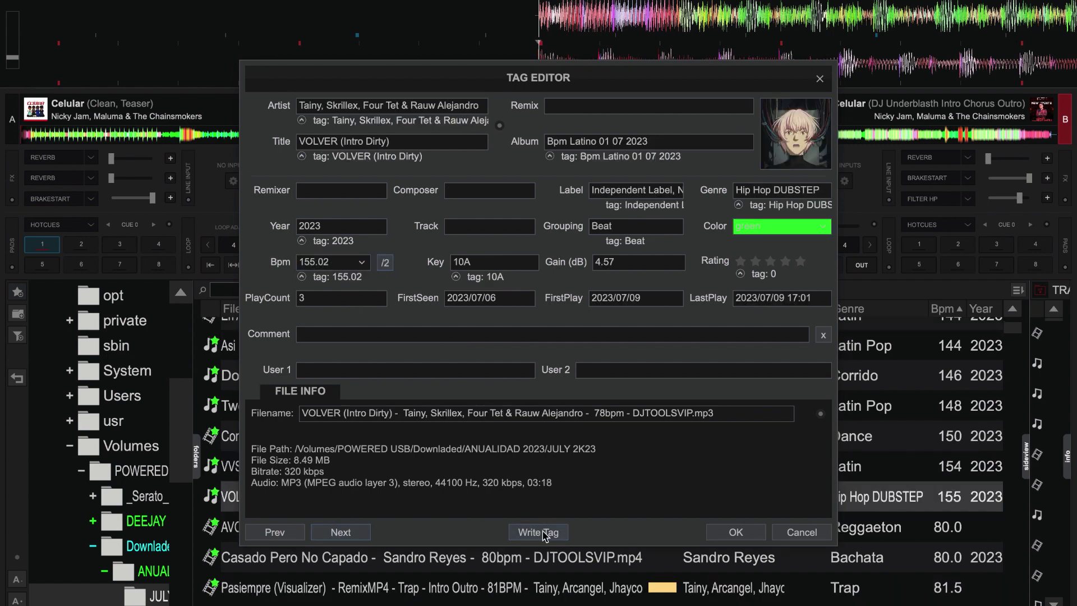
pyautogui.click(742, 533)
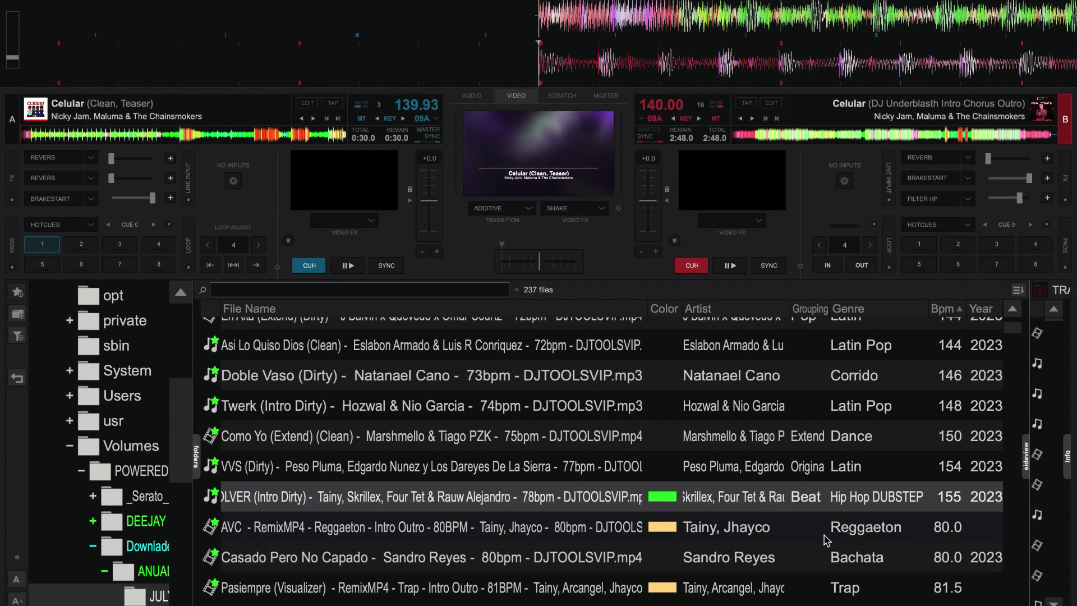
pyautogui.scroll(3, 755, 458)
pyautogui.scroll(-8, 755, 457)
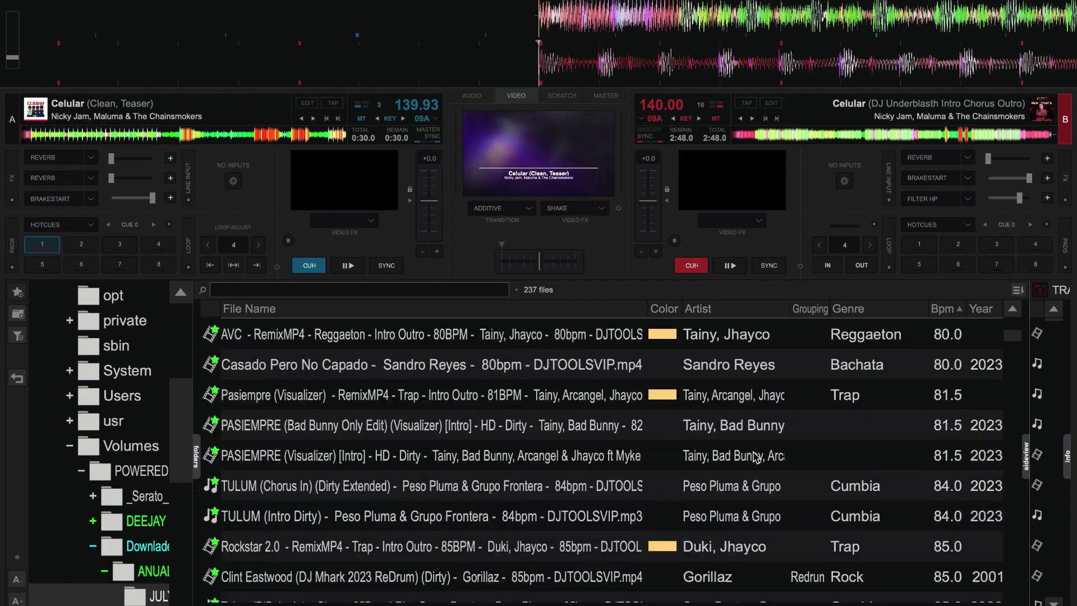
pyautogui.scroll(6, 755, 457)
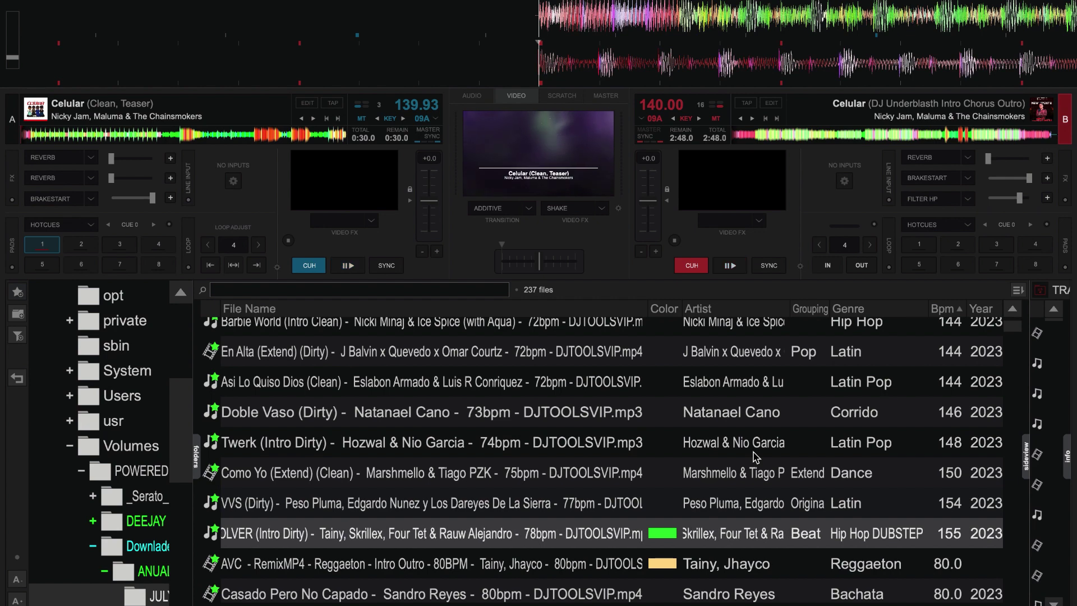
# Step: Search the library for "dale vieja dale" and load the DJ Ronrro Intro Break Steady Basskick version onto deck A
pyautogui.click(256, 290)
pyautogui.write('dale v')
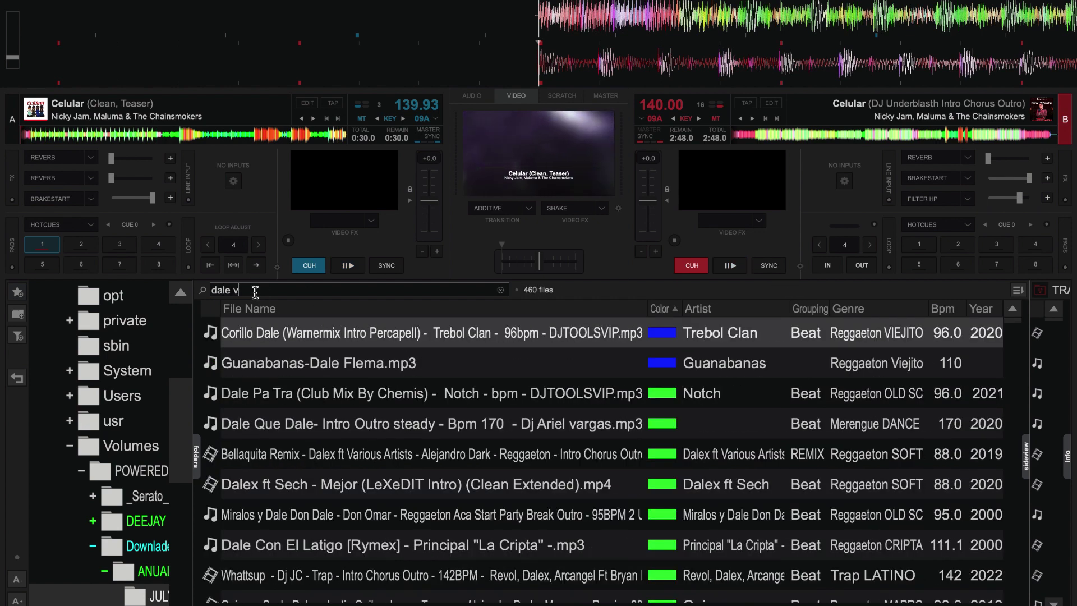
pyautogui.write('ieja dal')
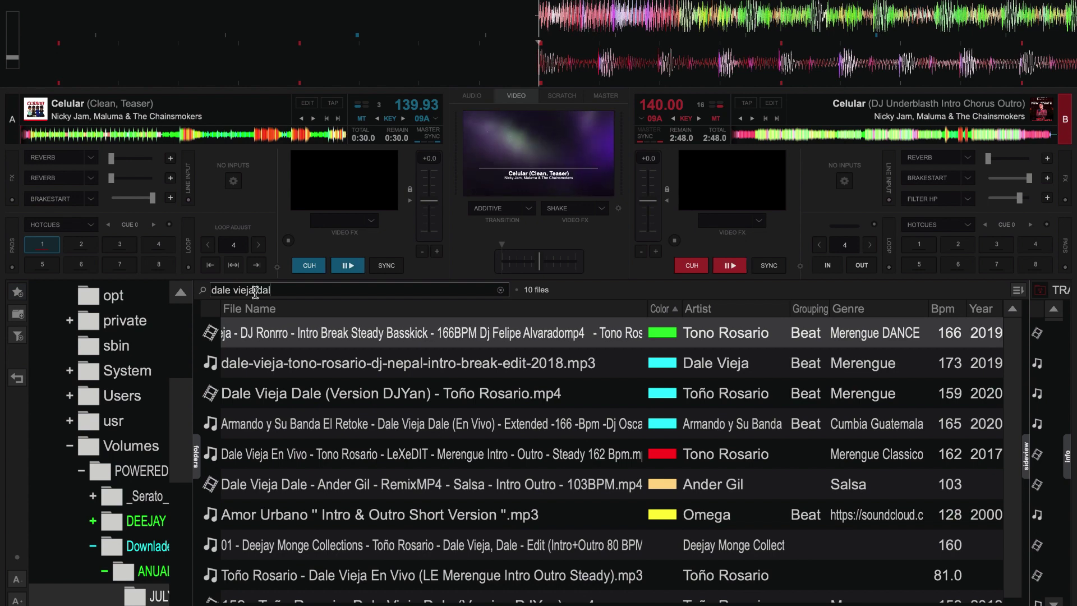
pyautogui.write('e')
pyautogui.moveTo(252, 333); pyautogui.dragTo(244, 220)
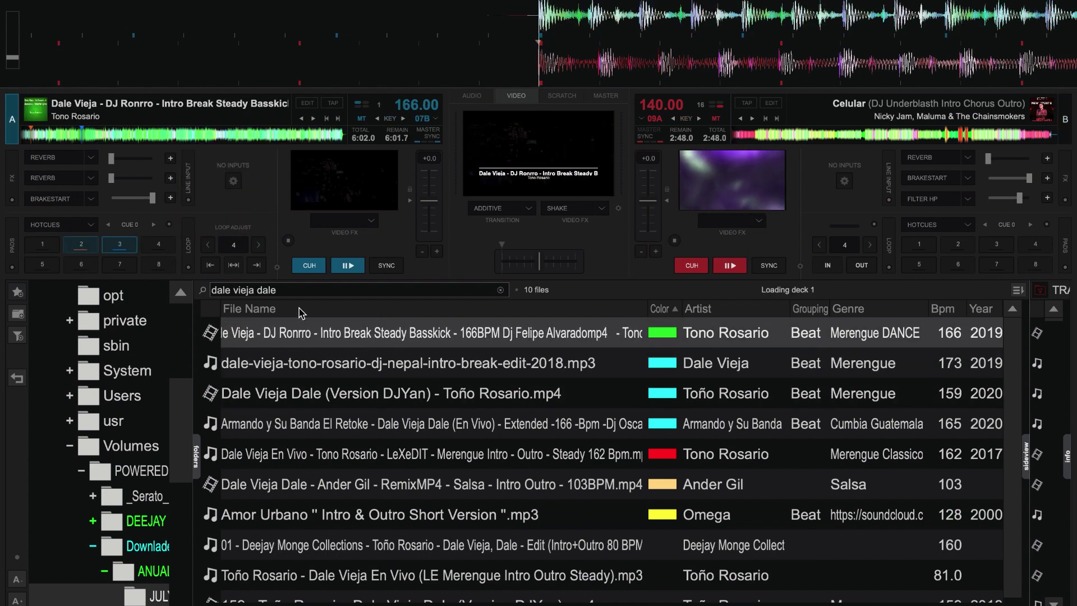
# Step: Search the library for "me porto bonito" and load the MFresh Break Intro (Dirty) version onto deck B
pyautogui.click(286, 291)
pyautogui.press('BackSpace')
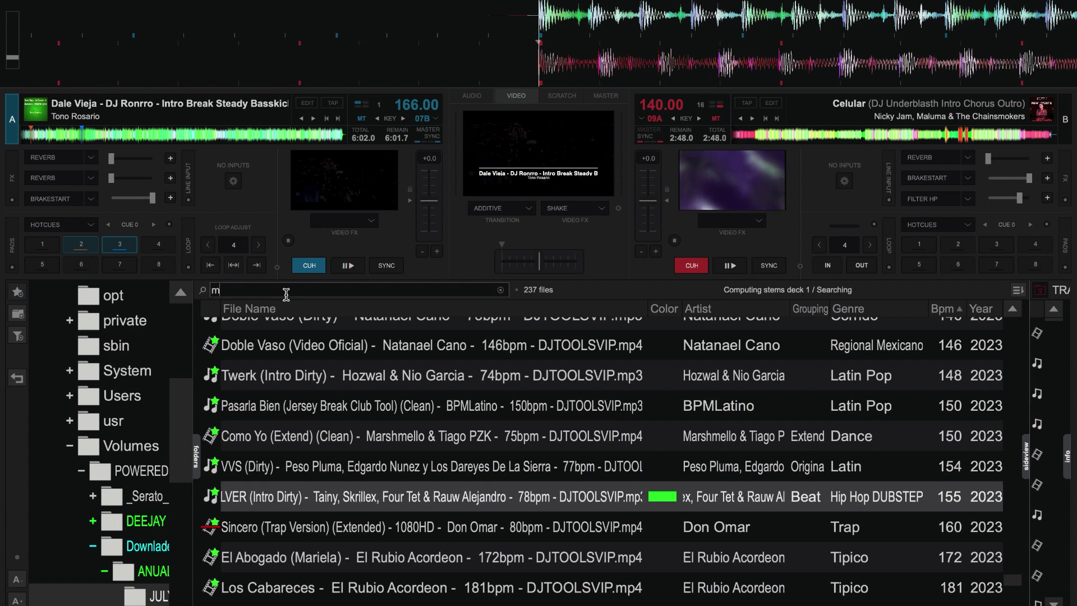
pyautogui.write('m ep')
pyautogui.press('BackSpace')
pyautogui.press('BackSpace')
pyautogui.press('BackSpace')
pyautogui.write('e')
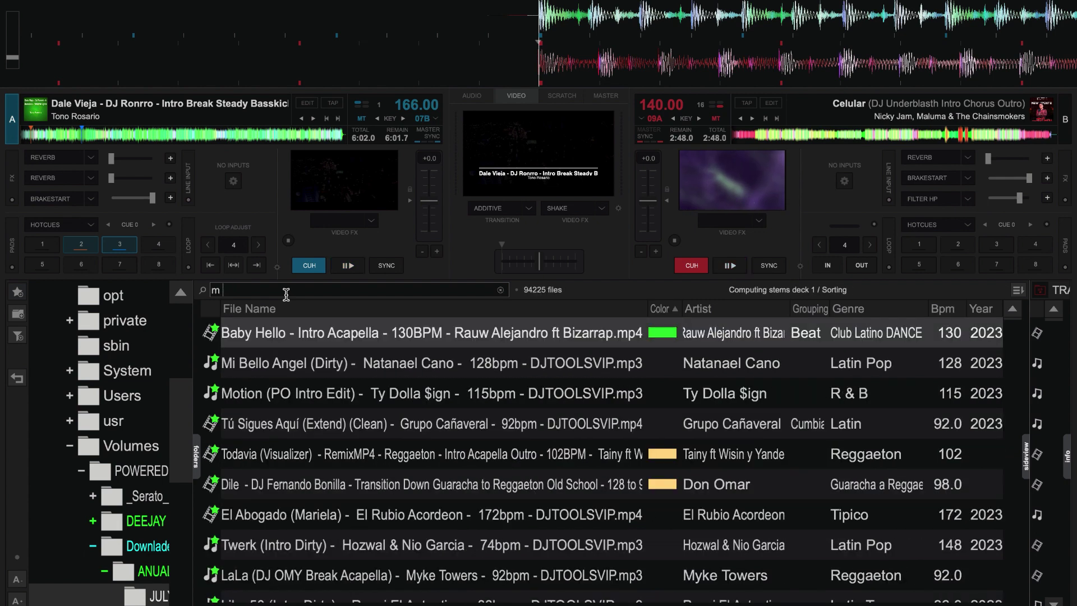
pyautogui.write(' port')
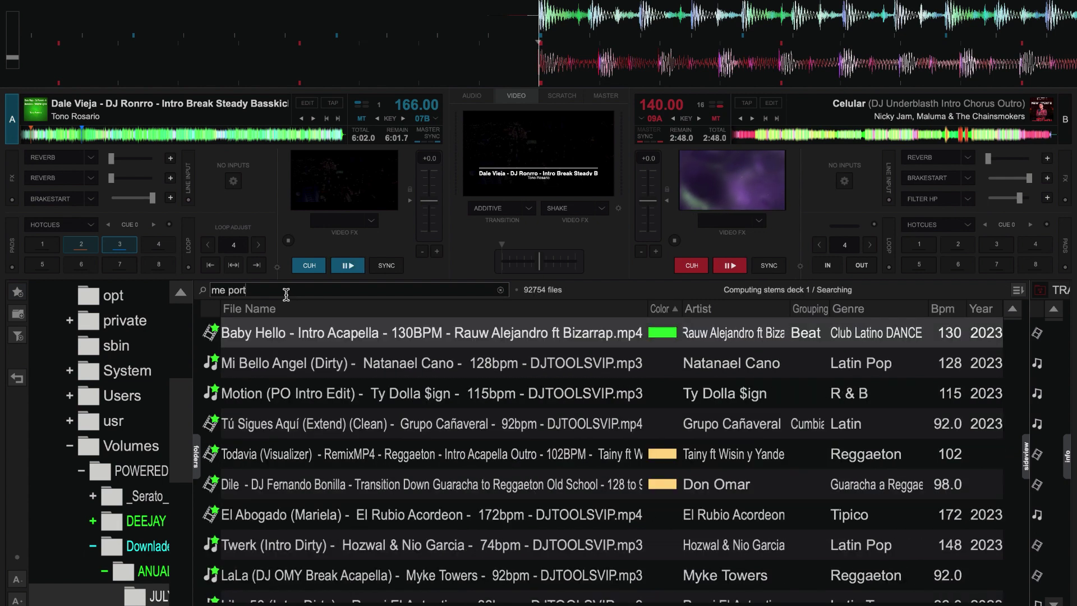
pyautogui.write('o bonito')
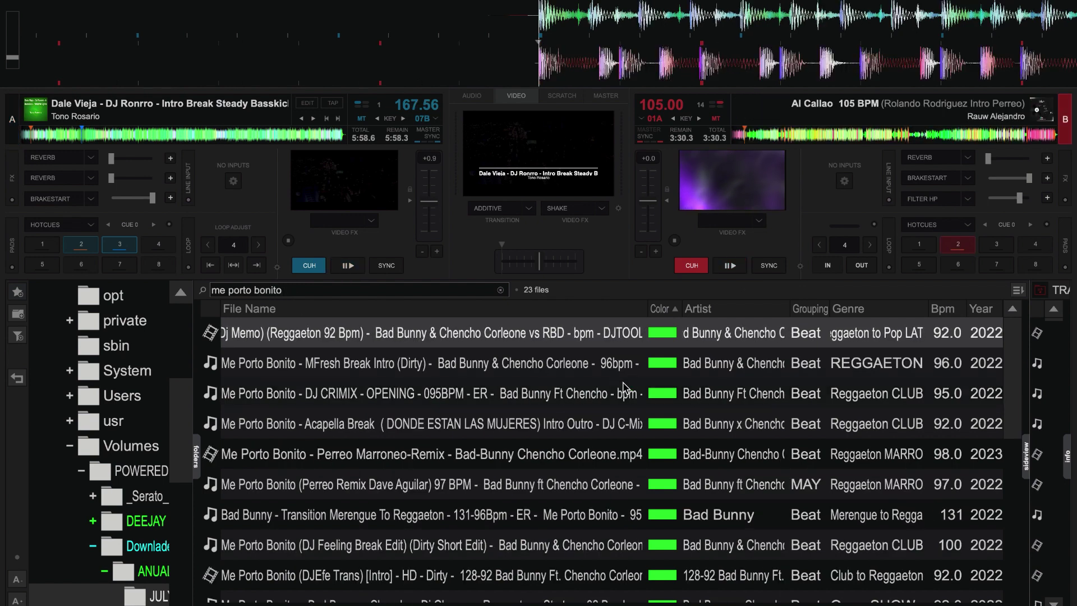
pyautogui.moveTo(729, 363); pyautogui.dragTo(788, 235)
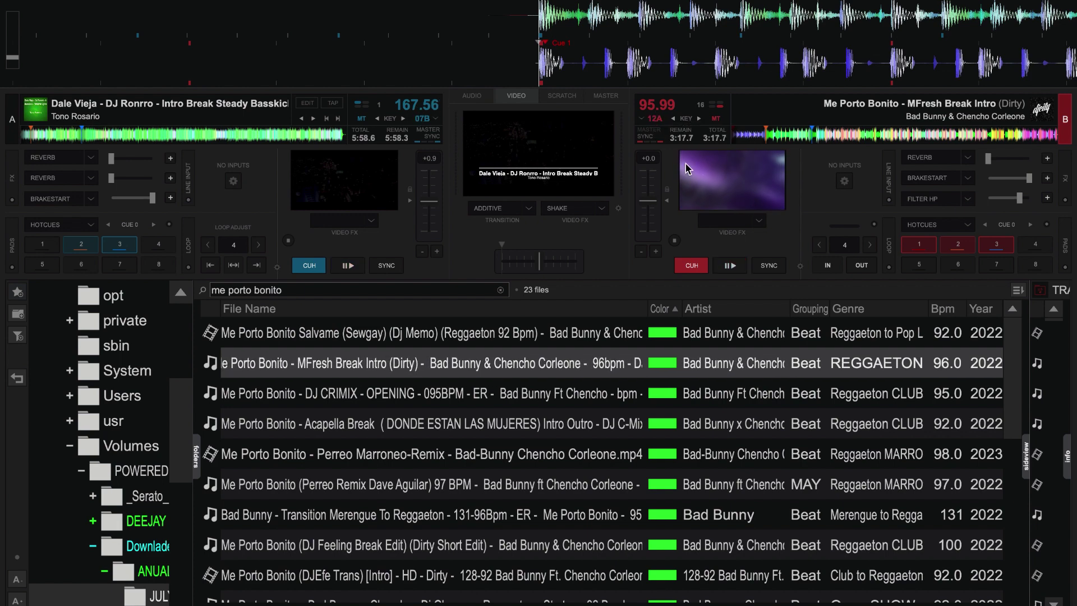
# Step: Halve the BPM of deck A's Dale Vieja track to 83.00 in the Tag Editor, save it, and sync deck B to deck A
pyautogui.click(35, 110)
pyautogui.click(54, 121)
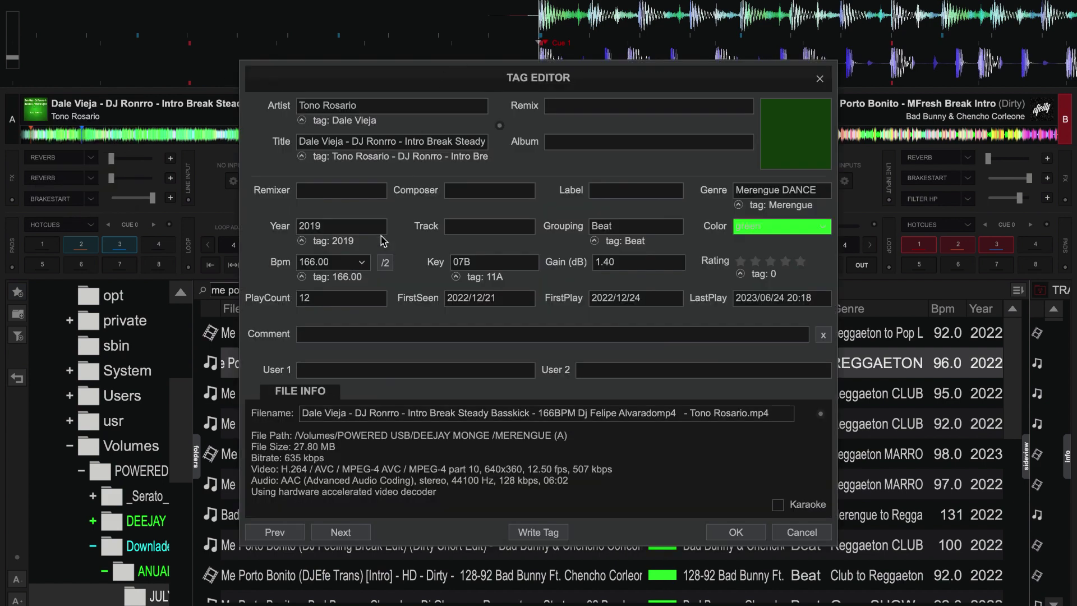
pyautogui.click(386, 262)
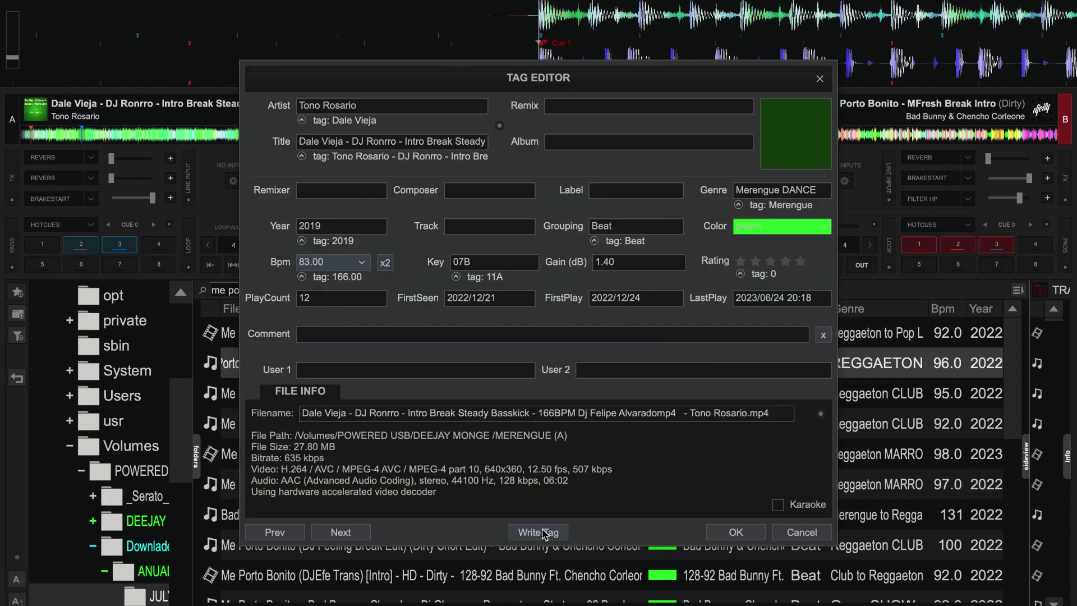
pyautogui.click(735, 532)
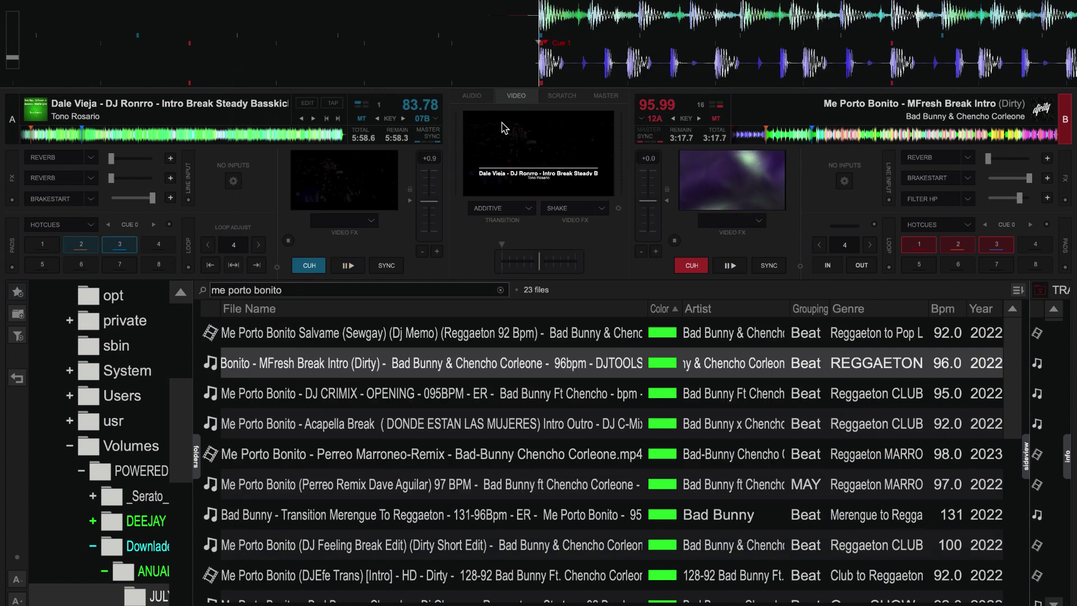
pyautogui.click(781, 269)
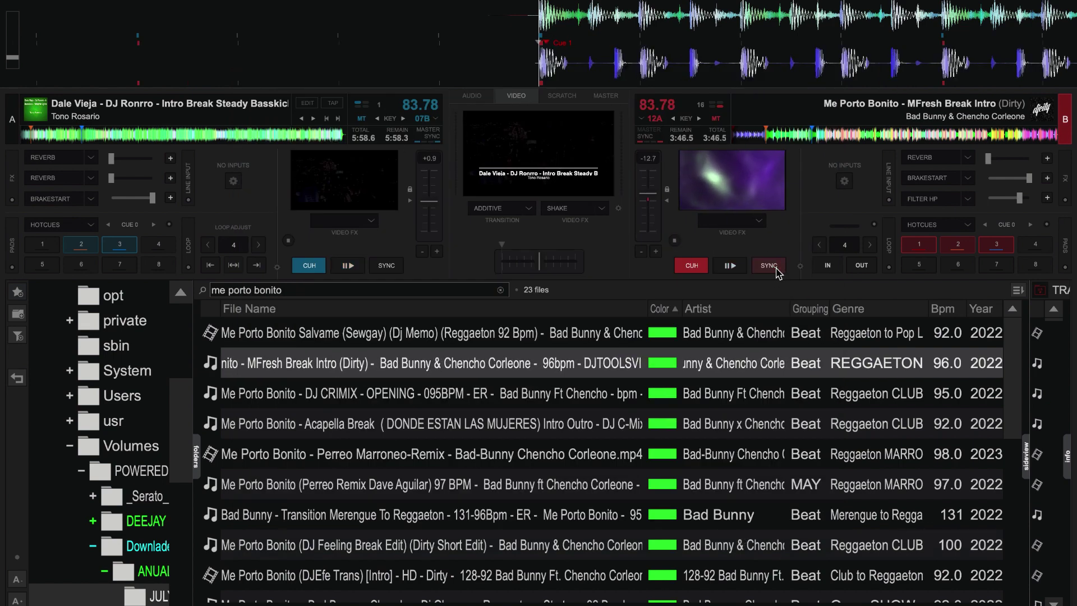